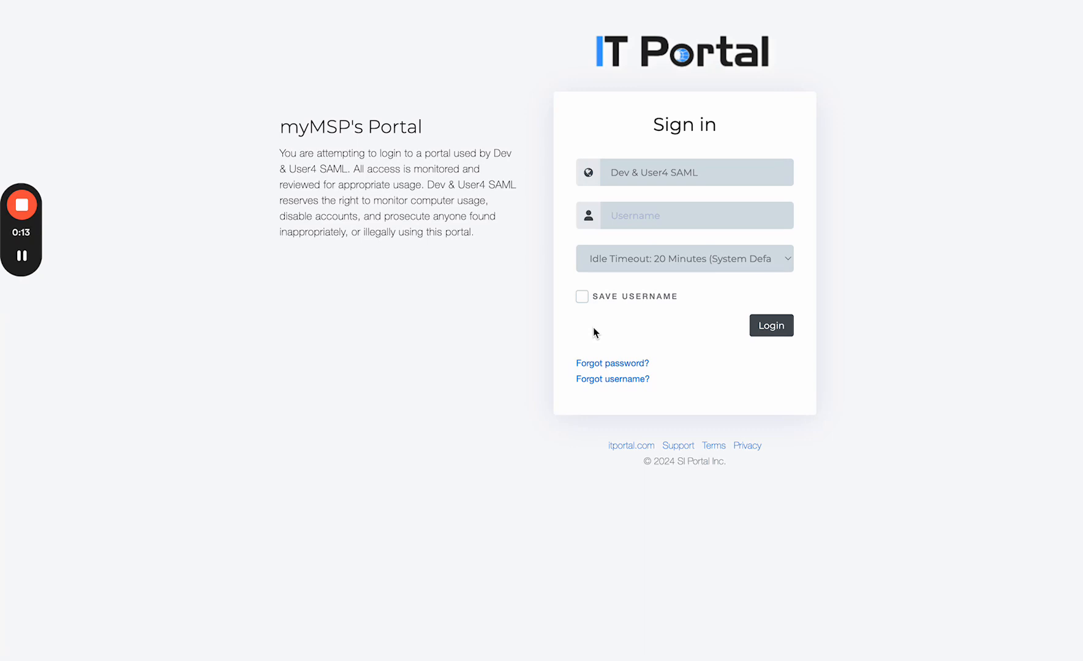
Step: Fill the sign-in username with the saved Microsoft SSO account address from browser autofill
{"action": "left_click", "coordinate": [631, 220]}
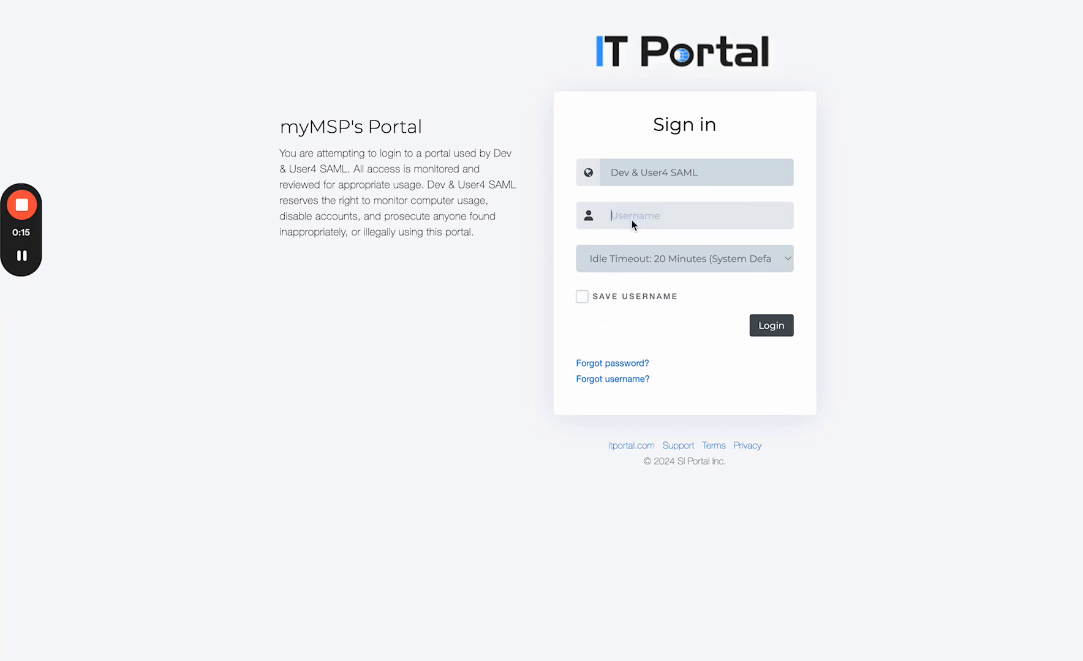
{"action": "left_click", "coordinate": [658, 275]}
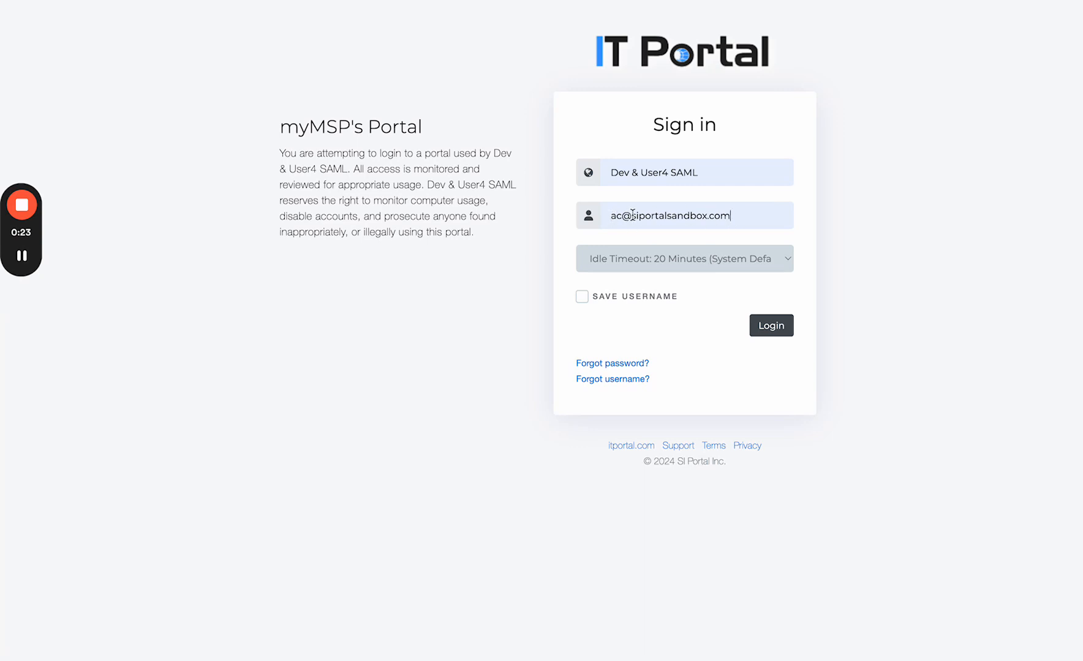
Step: Submit the login to redirect to Microsoft and sign in with the saved password
{"action": "left_click", "coordinate": [763, 326]}
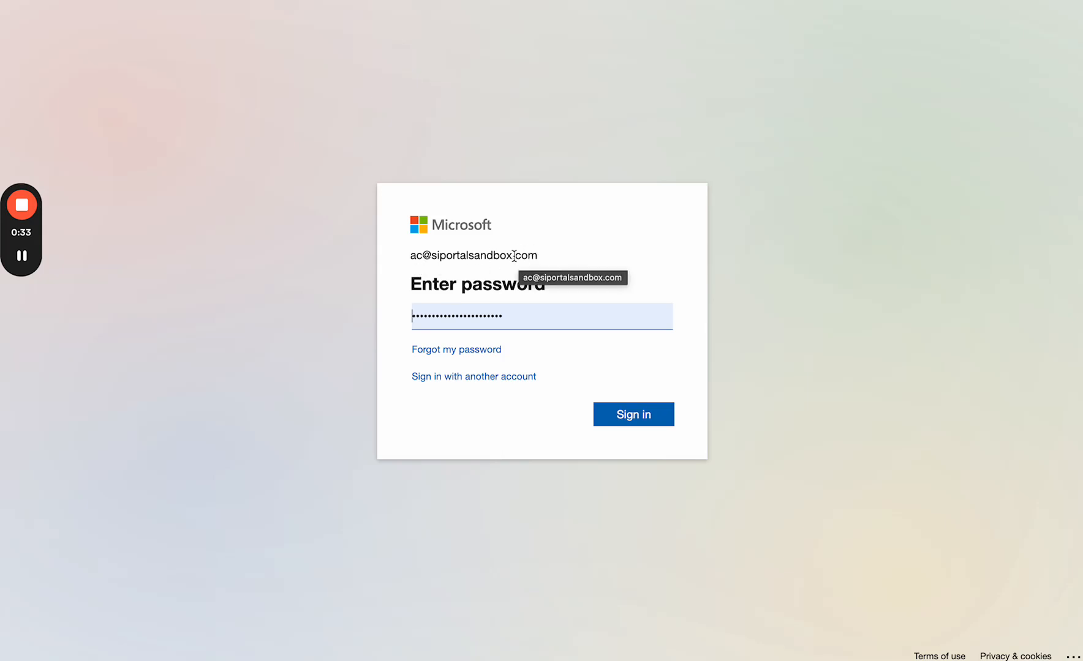
{"action": "left_click", "coordinate": [626, 418]}
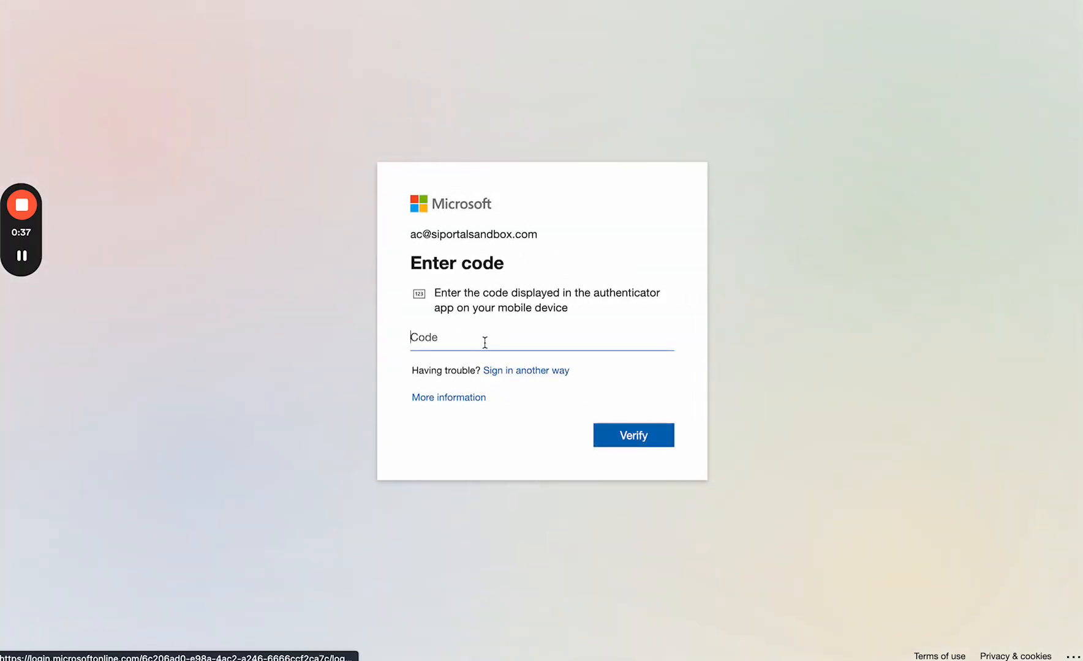
Step: Copy a one-time code from the password manager's sandbox entry, paste it and verify
{"action": "left_click", "coordinate": [750, 0]}
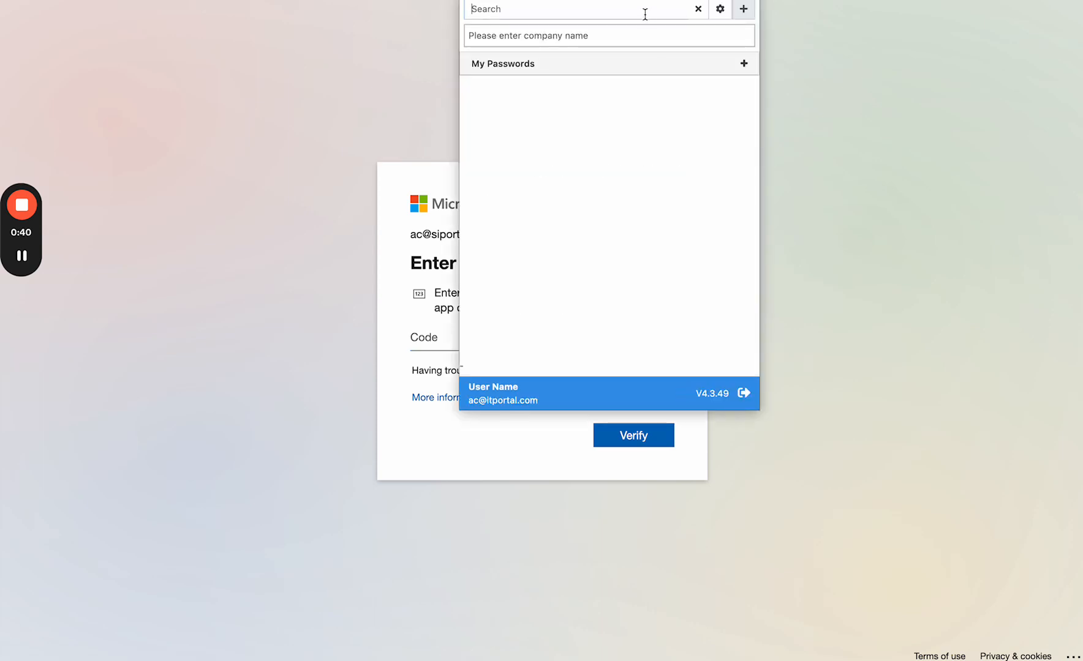
{"action": "type", "text": "sandbox"}
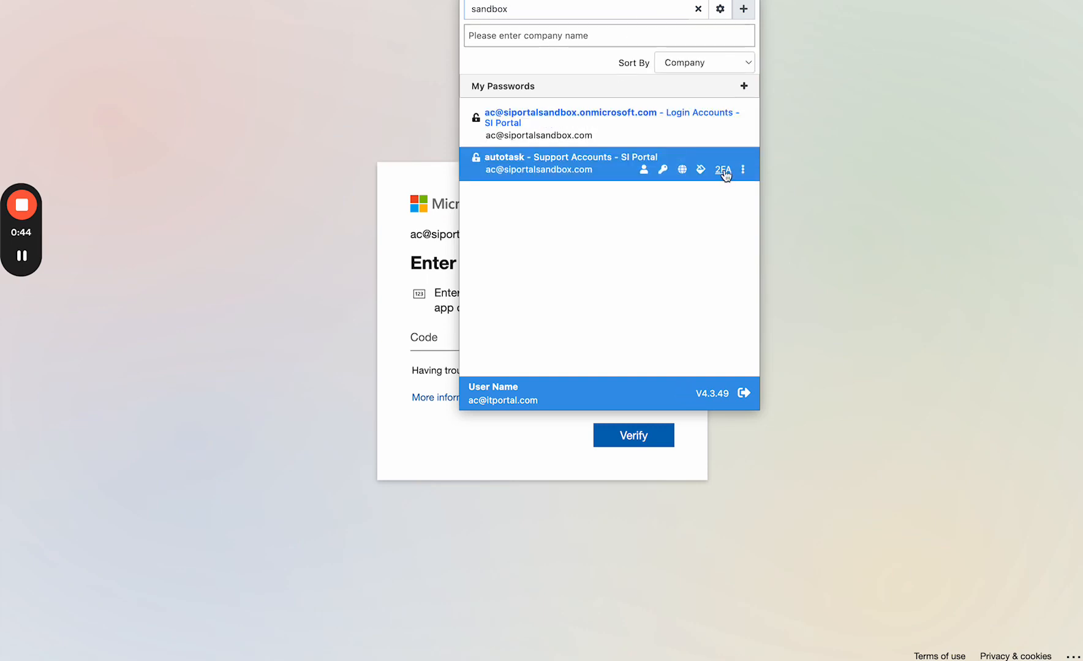
{"action": "left_click", "coordinate": [723, 170]}
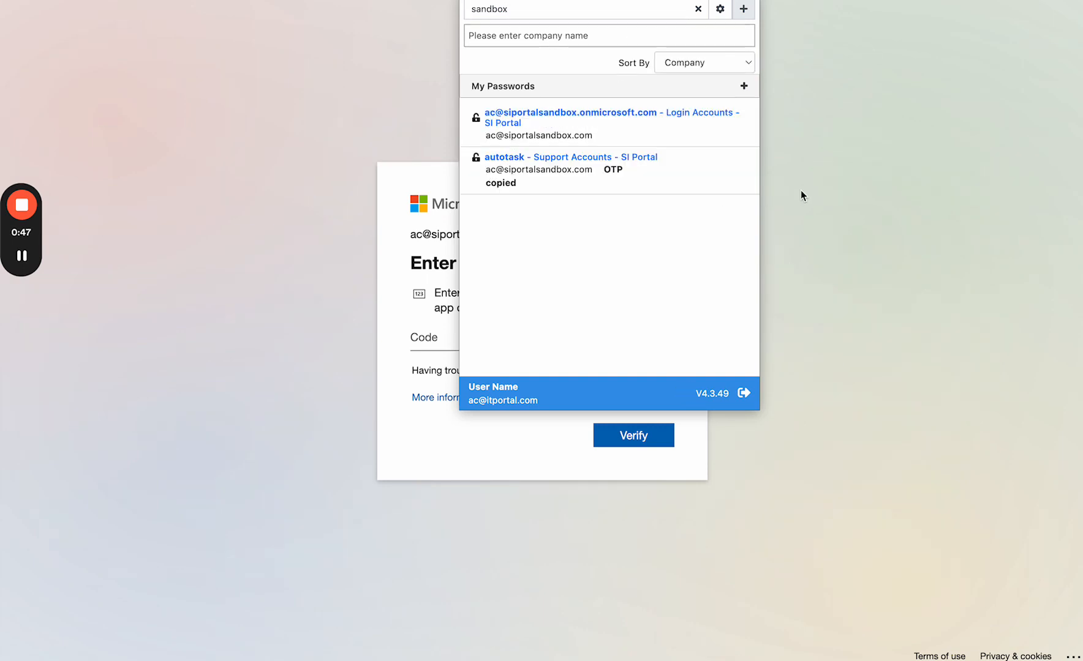
{"action": "left_click", "coordinate": [802, 195]}
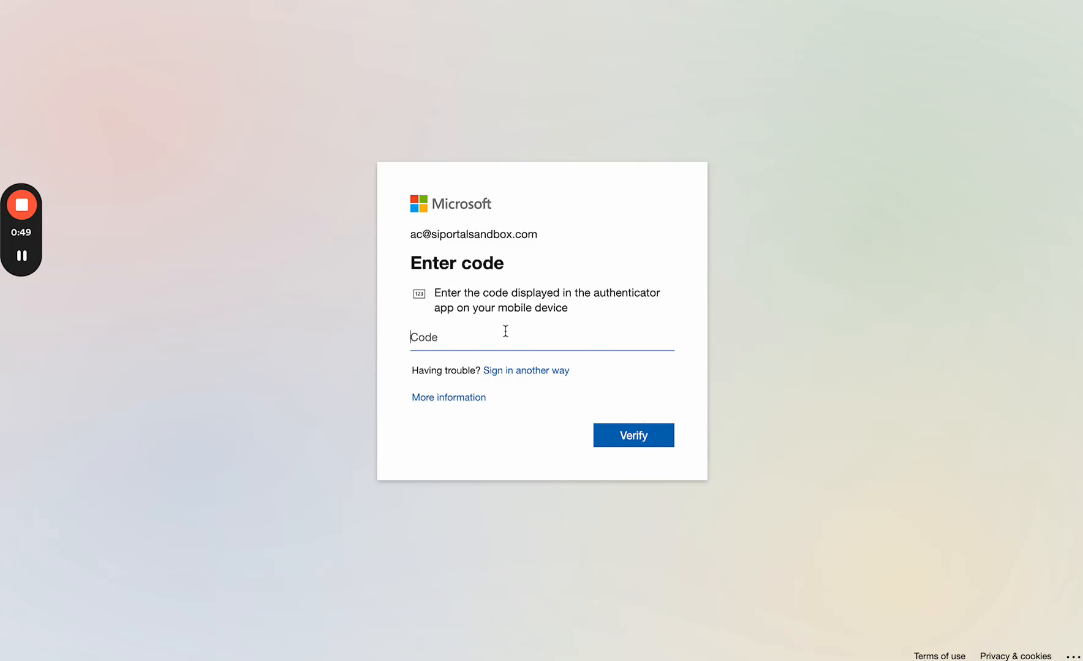
{"action": "key", "text": "ctrl+v"}
{"action": "left_click", "coordinate": [634, 438]}
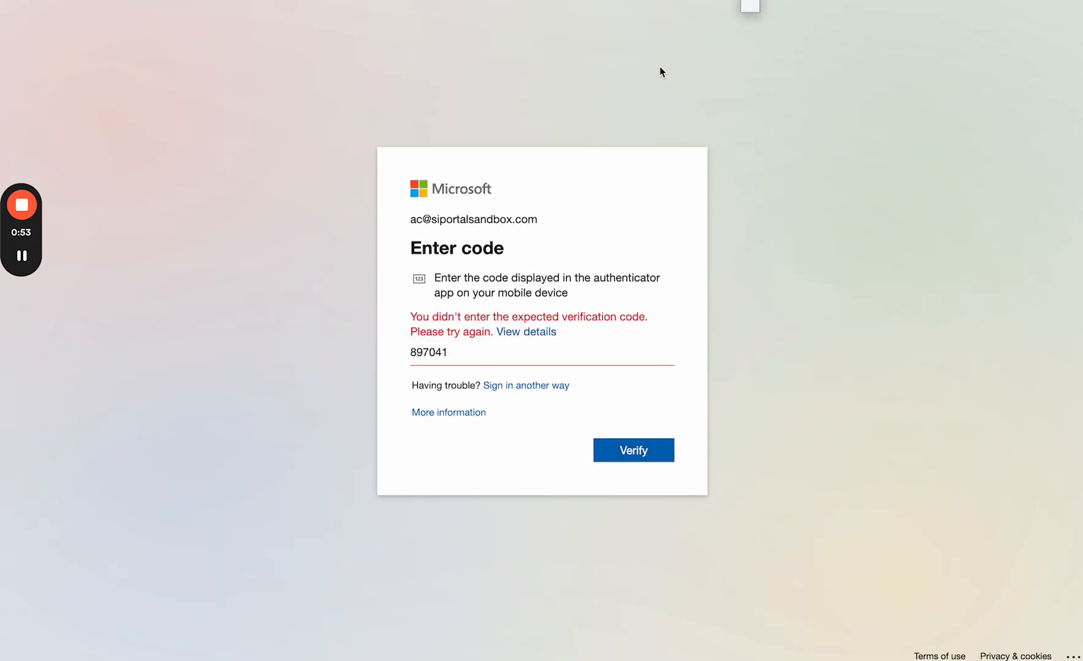
Step: Replace the rejected code with a fresh one-time code, verify it, and stay signed in
{"action": "mouse_move", "coordinate": [694, 140]}
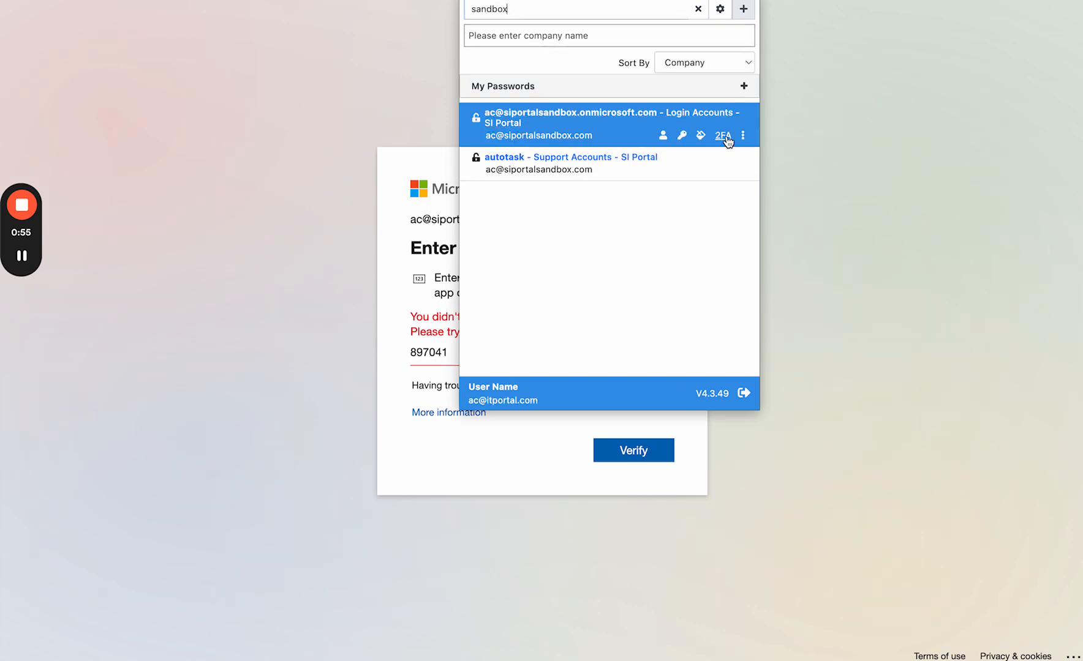
{"action": "left_click", "coordinate": [437, 361]}
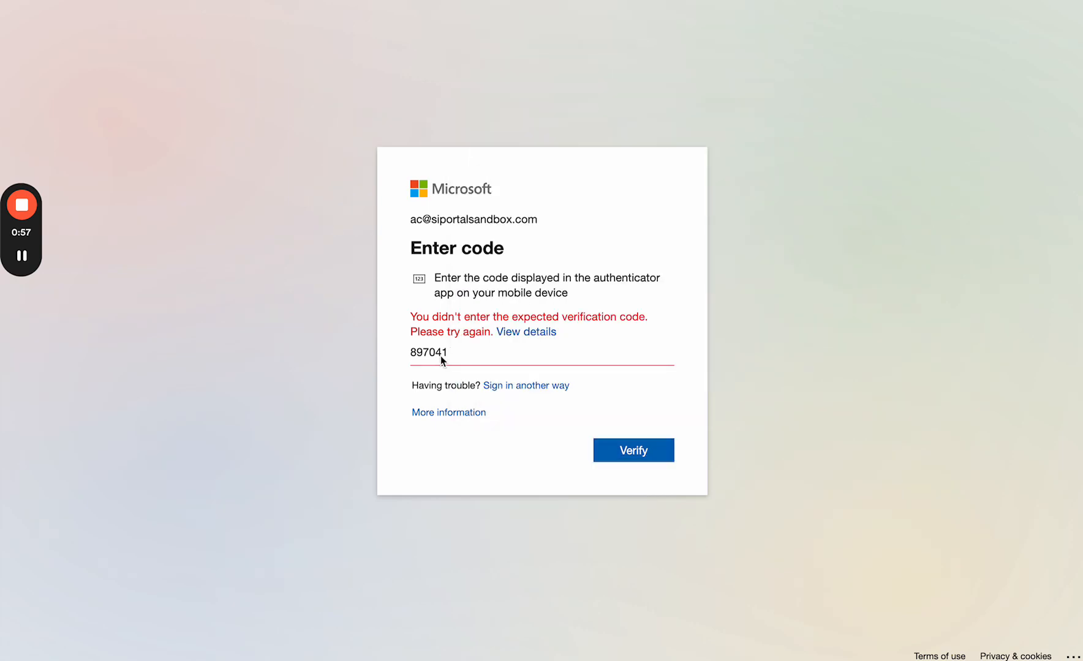
{"action": "key", "text": "super+a"}
{"action": "left_click", "coordinate": [620, 434]}
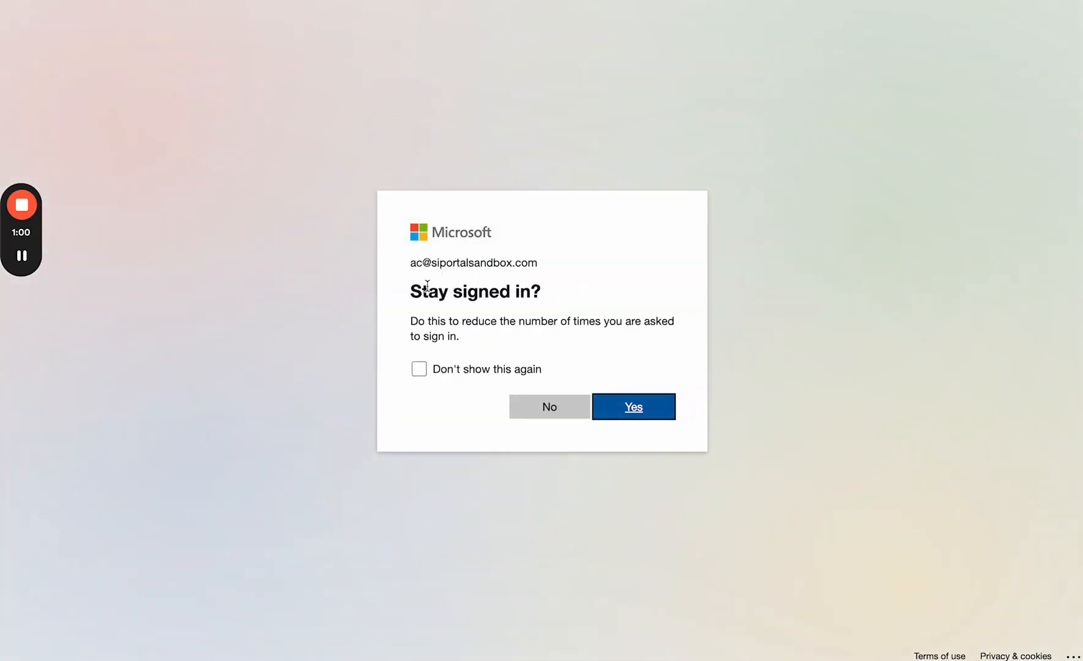
{"action": "left_click", "coordinate": [642, 411]}
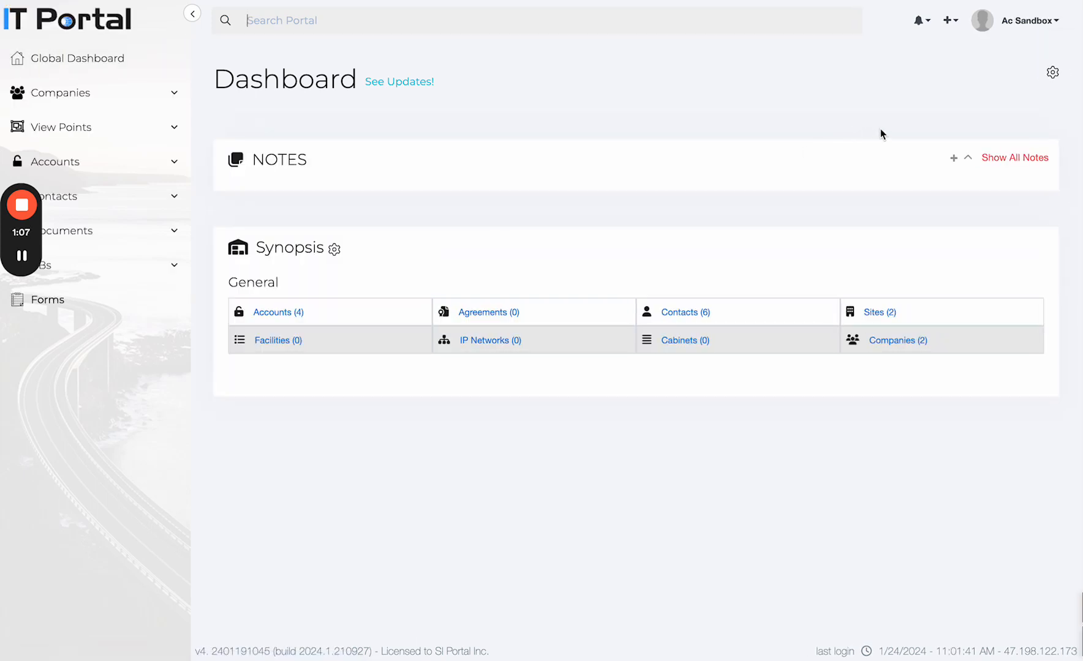
Step: Go from the user menu to Admin Settings and open Security > Authentication
{"action": "left_click", "coordinate": [1026, 28]}
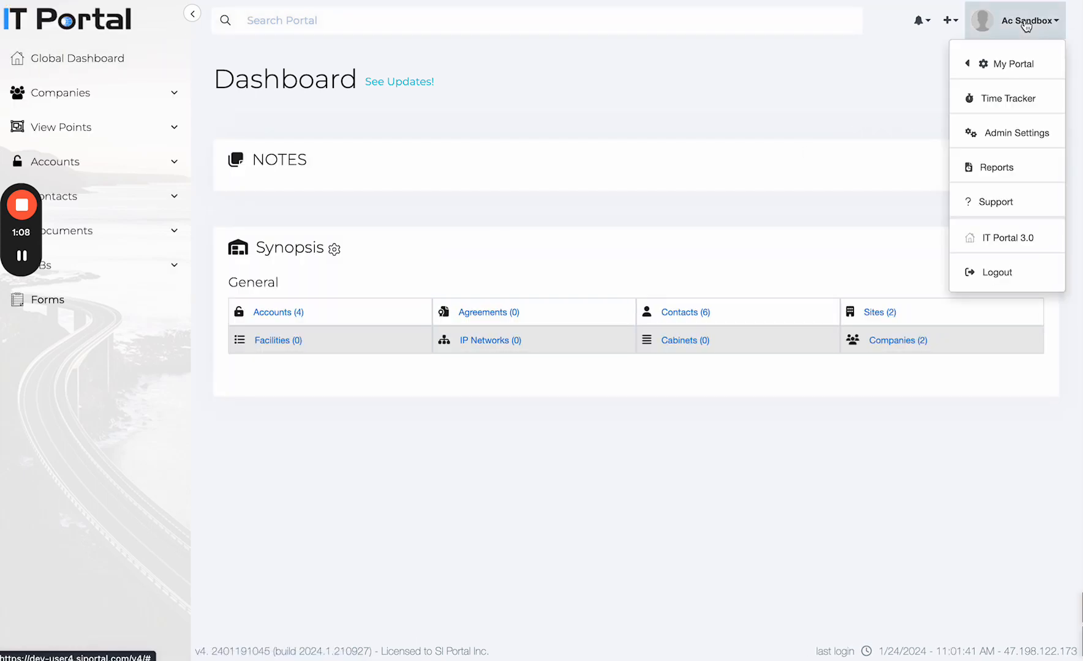
{"action": "left_click", "coordinate": [1009, 137]}
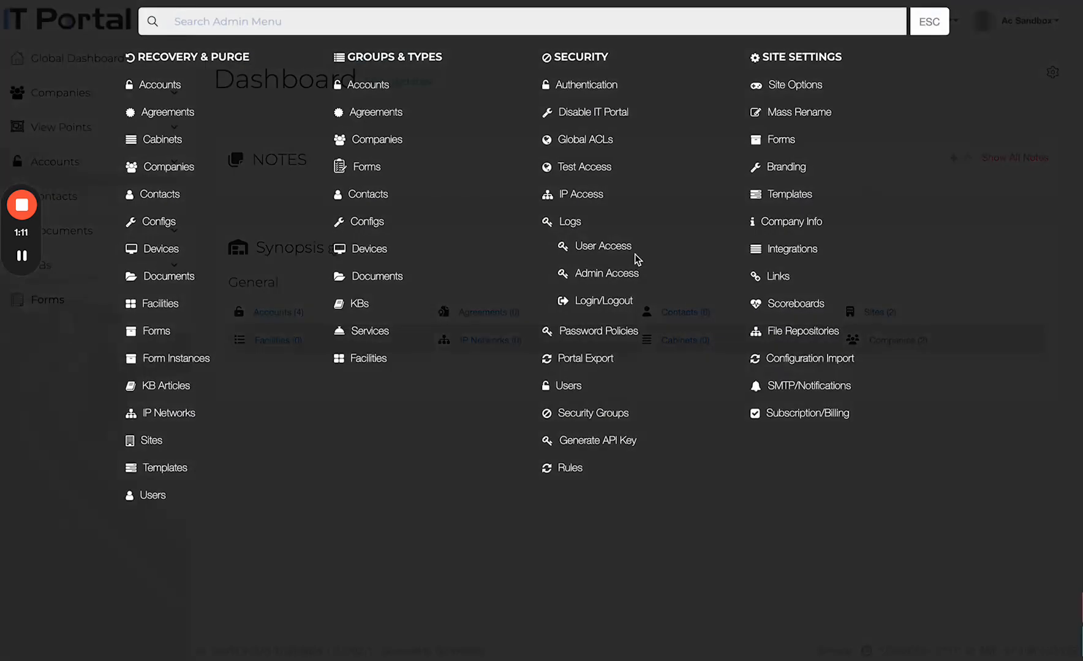
{"action": "left_click", "coordinate": [592, 85]}
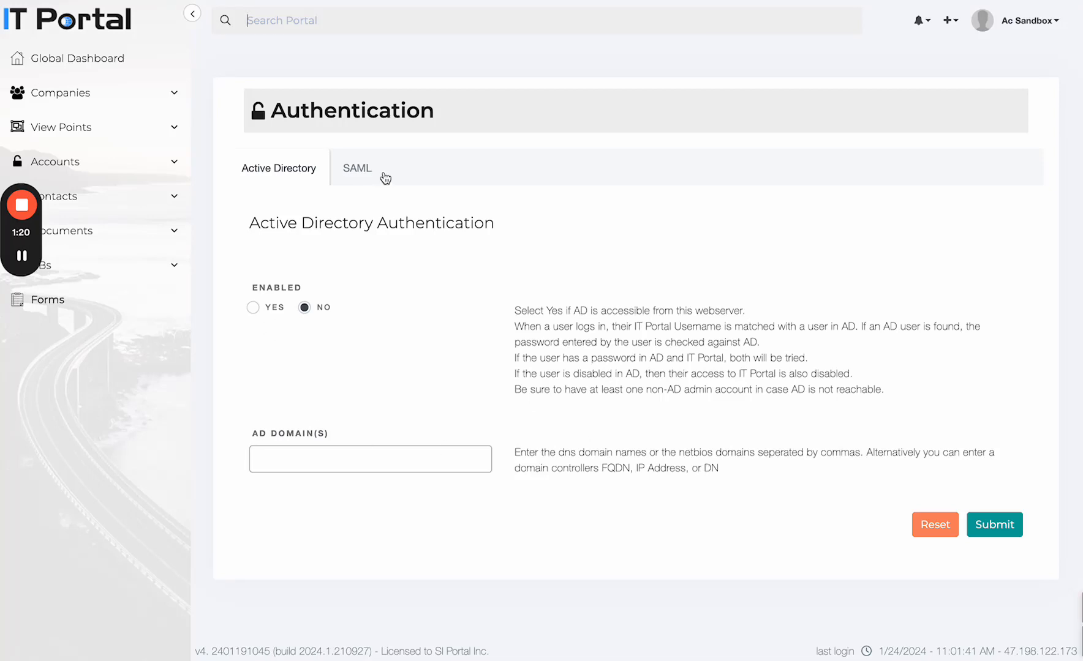
Step: View the SAML tab's siportalsandbox.com domain, compare Active Directory, then return to SAML
{"action": "left_click", "coordinate": [361, 173]}
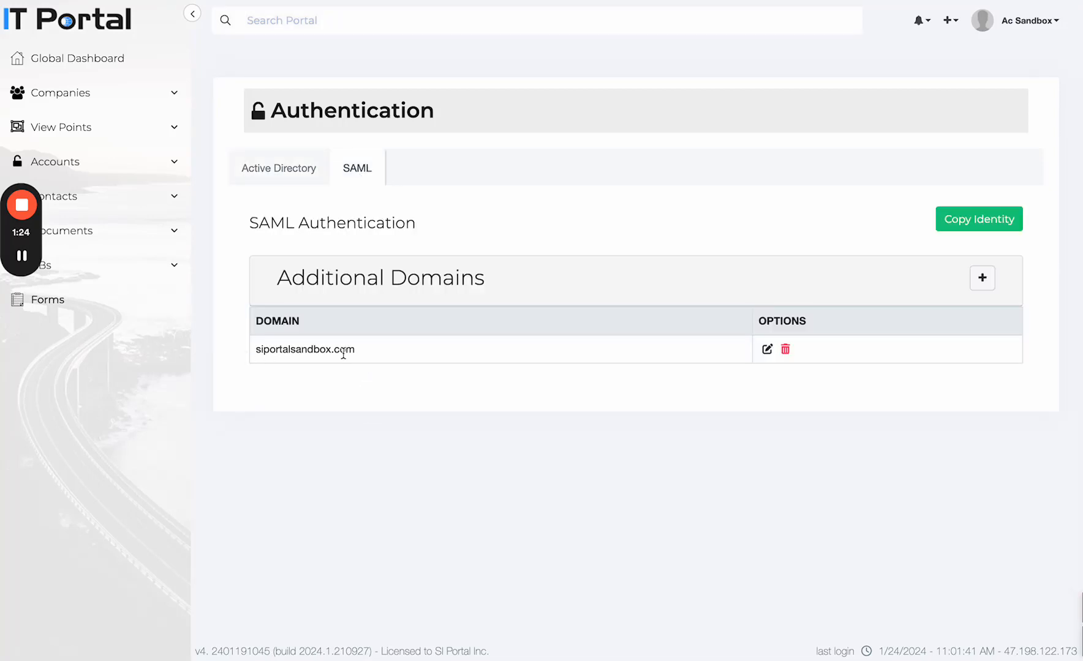
{"action": "left_click_drag", "start_coordinate": [357, 352], "coordinate": [256, 352]}
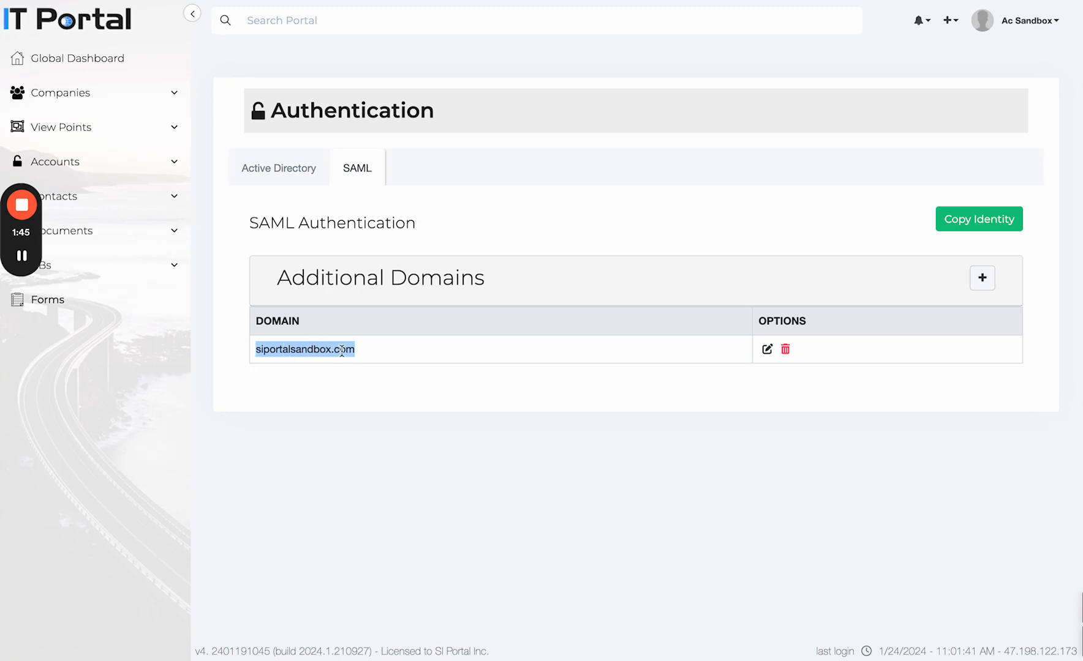
{"action": "left_click", "coordinate": [294, 181]}
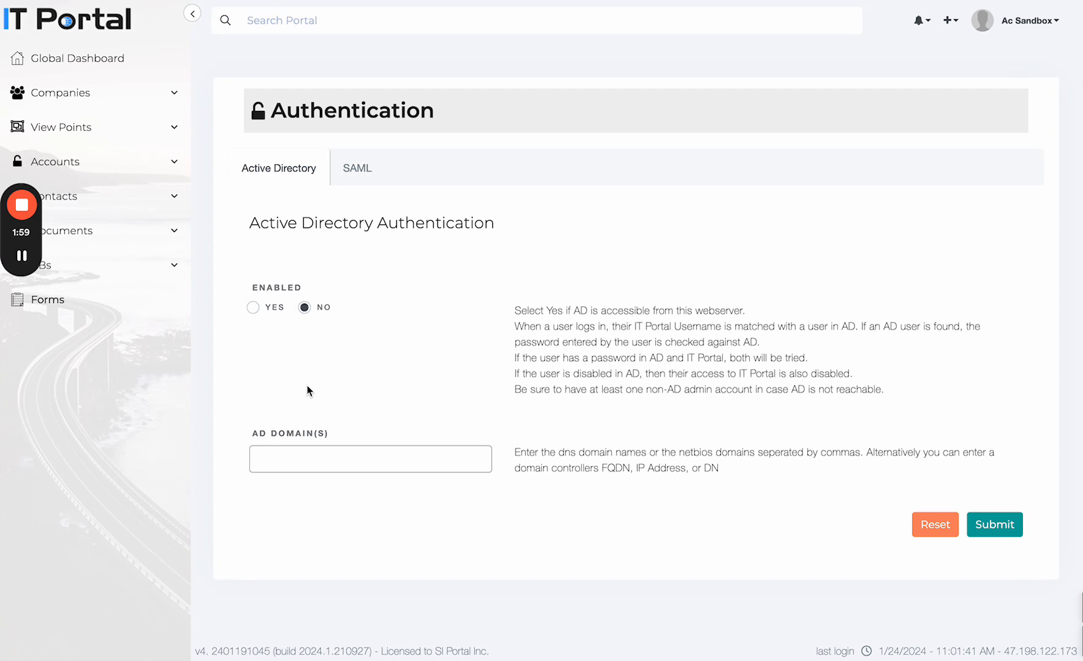
{"action": "left_click", "coordinate": [355, 178]}
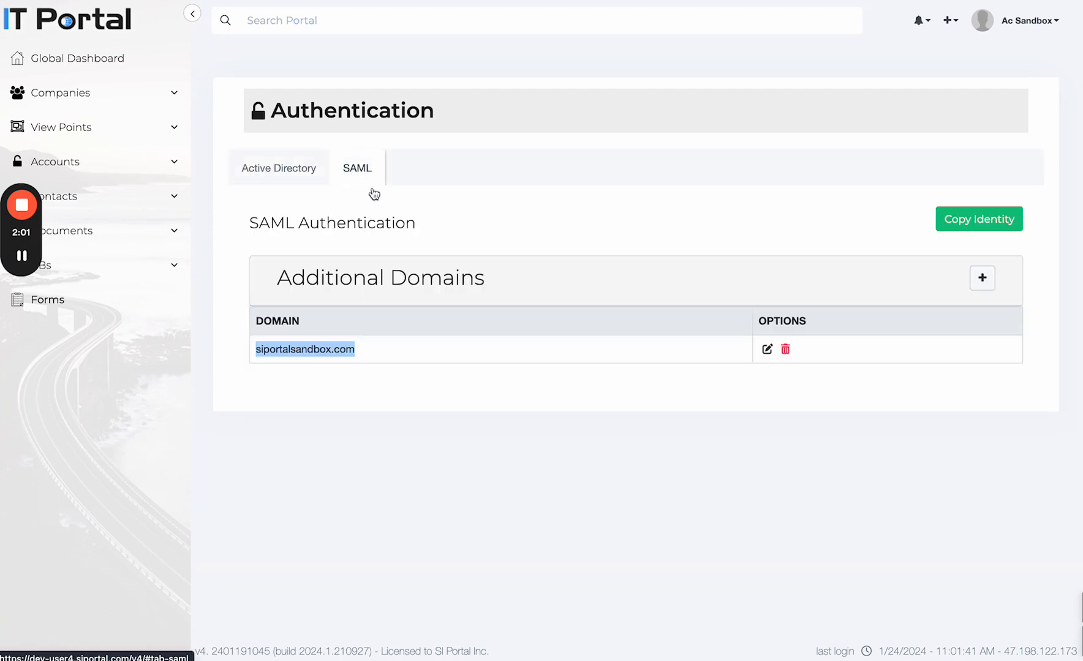
Step: Open the siportalsandbox.com IdP settings and scroll down to the EmailAddress username field
{"action": "left_click", "coordinate": [767, 350]}
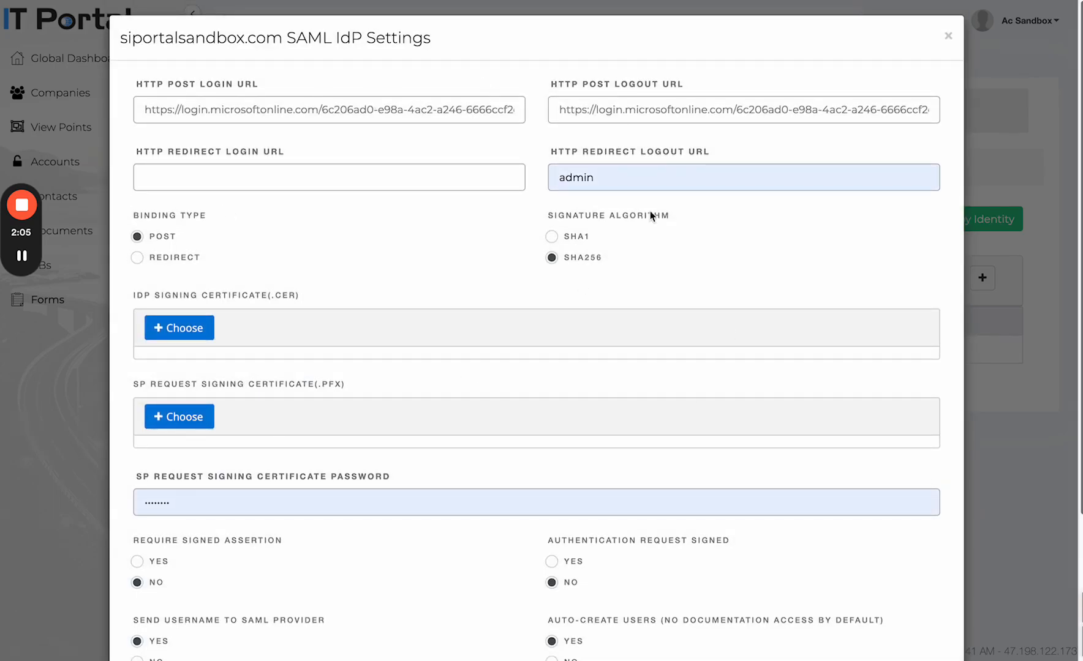
{"action": "scroll", "coordinate": [331, 333], "scroll_direction": "down", "scroll_amount": 3}
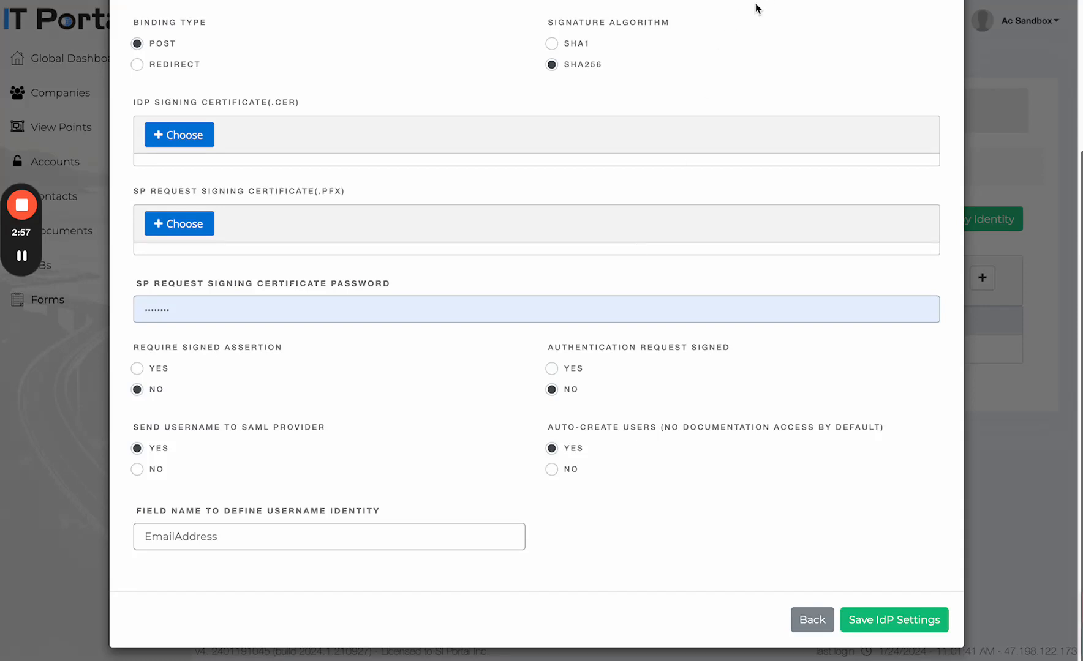
Step: Close the IdP settings, open the SSO user's contact found by filtering 'portal', then the Add menu
{"action": "left_click", "coordinate": [813, 620]}
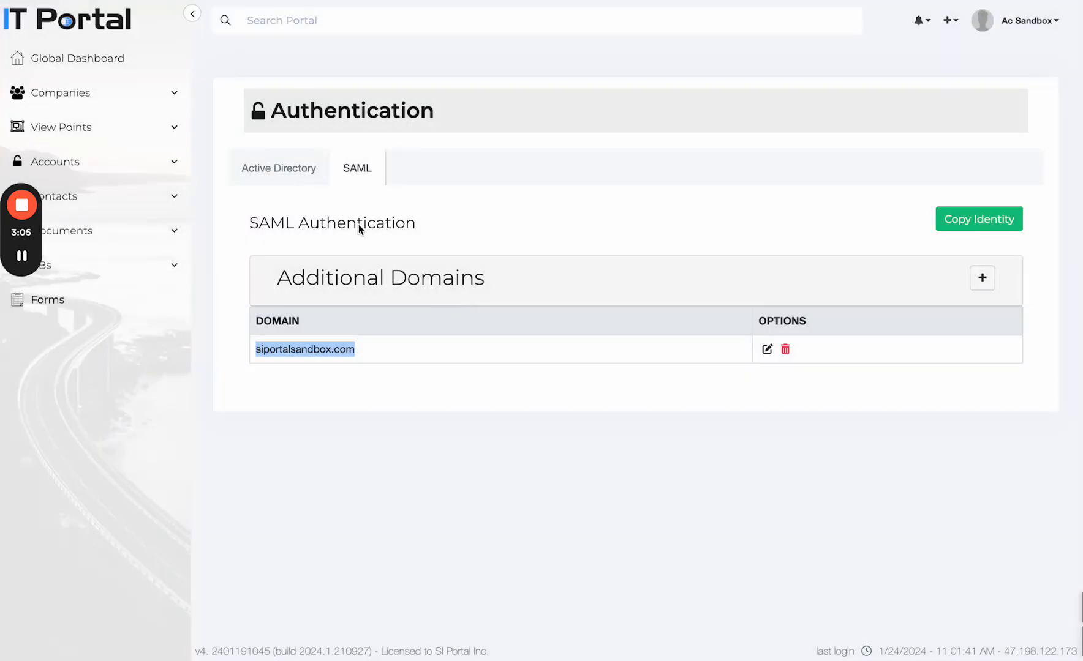
{"action": "left_click", "coordinate": [99, 203]}
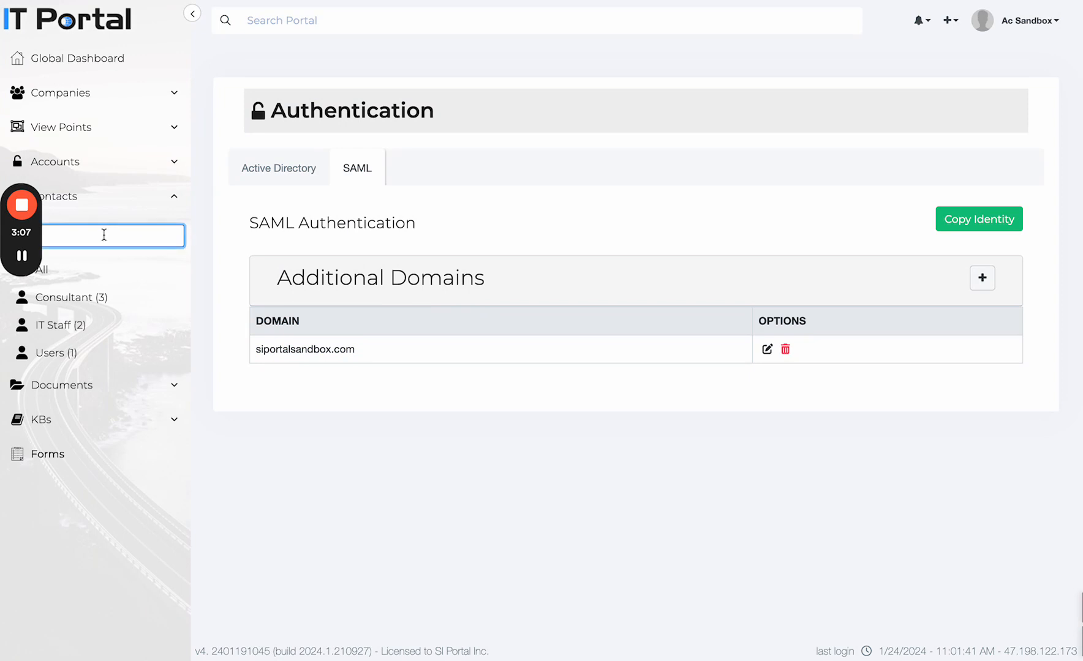
{"action": "type", "text": "portal"}
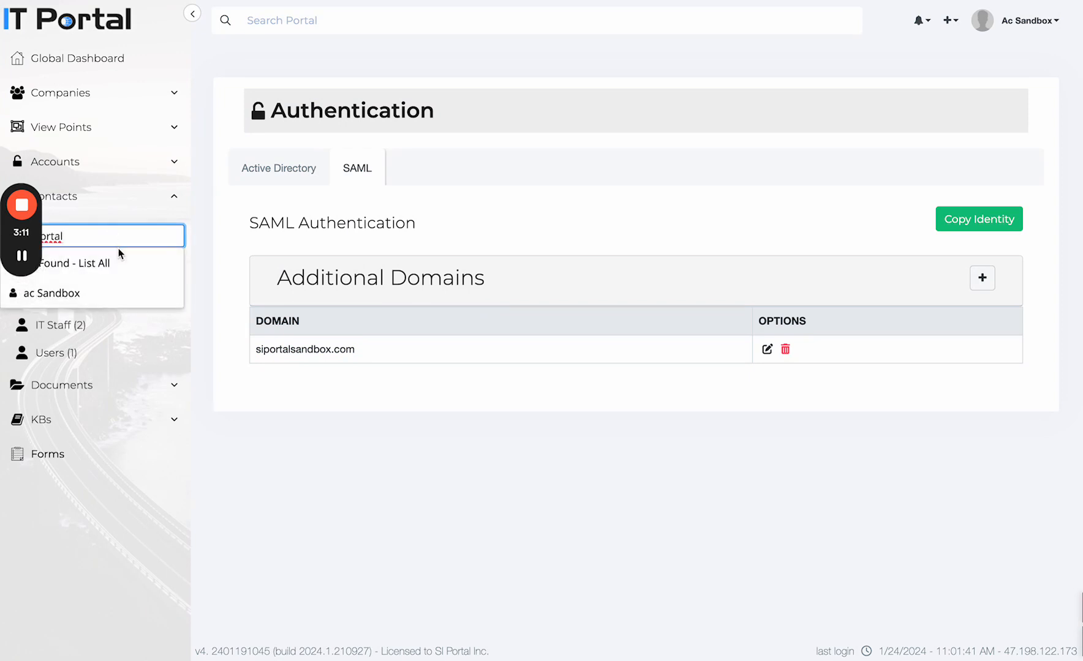
{"action": "left_click", "coordinate": [72, 296]}
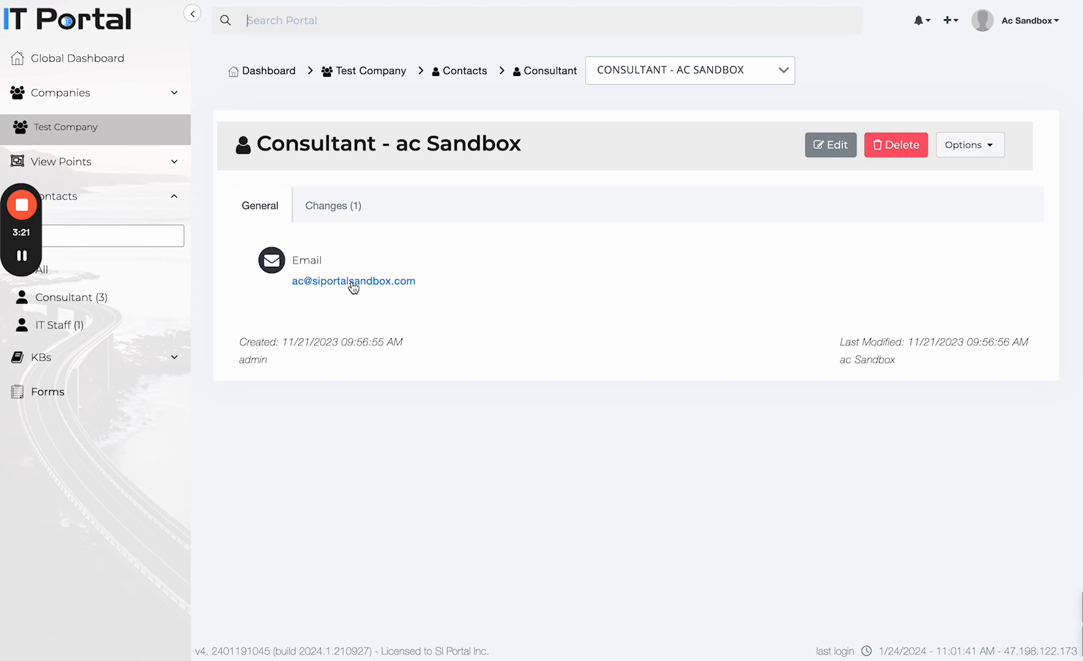
{"action": "left_click", "coordinate": [949, 20]}
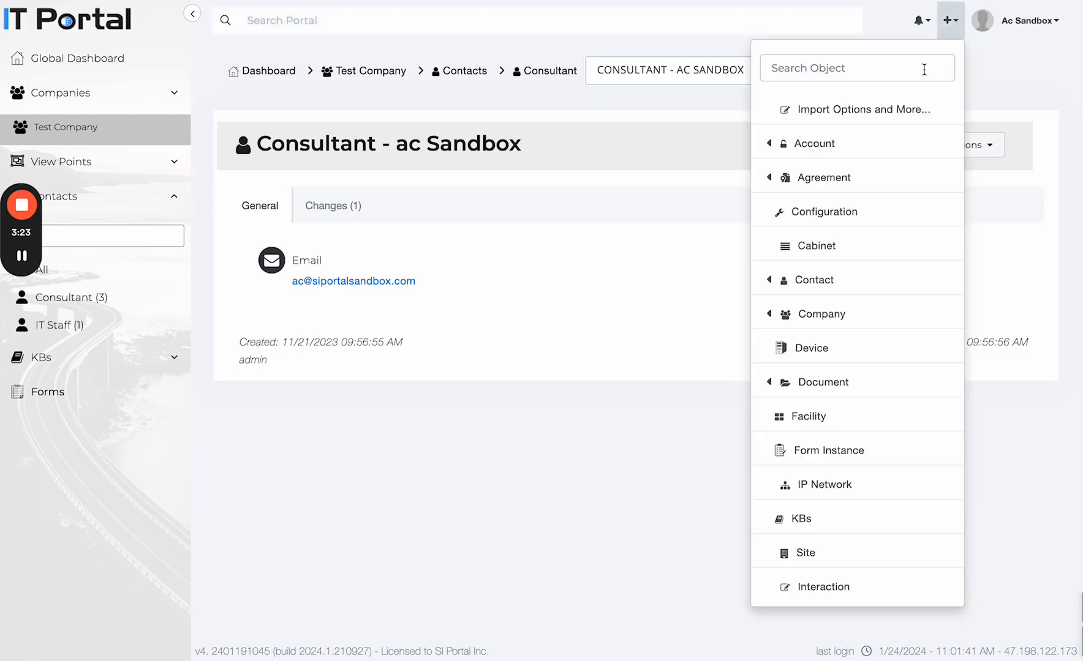
Step: Glance at the full Add overview, close it, and go to Admin Settings > Integrations
{"action": "left_click", "coordinate": [899, 108]}
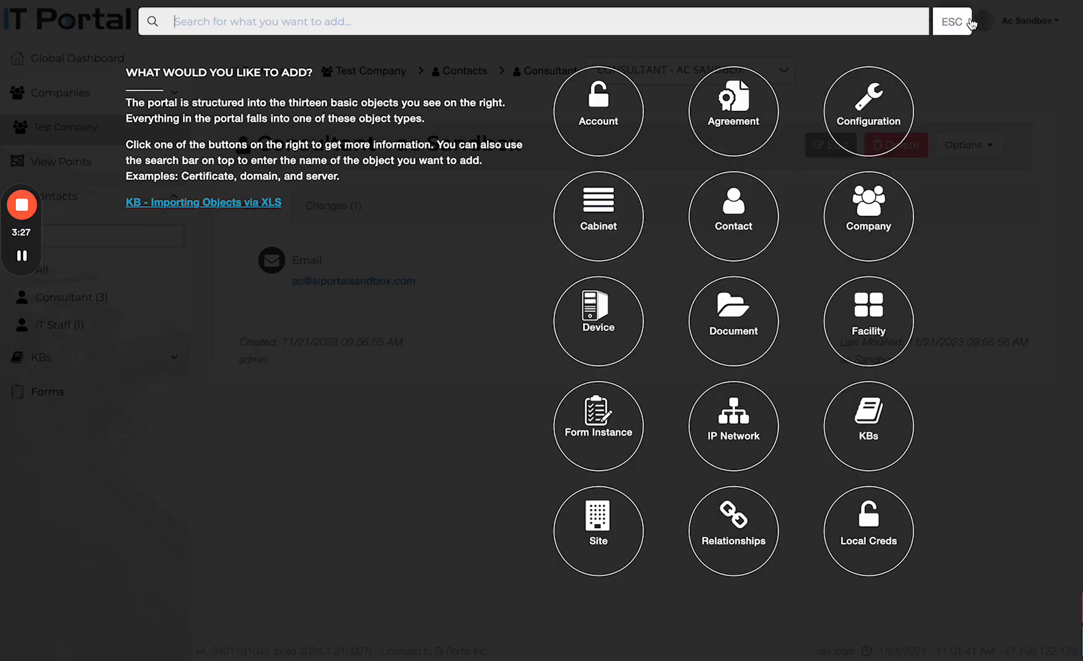
{"action": "left_click", "coordinate": [966, 27]}
{"action": "left_click", "coordinate": [1035, 24]}
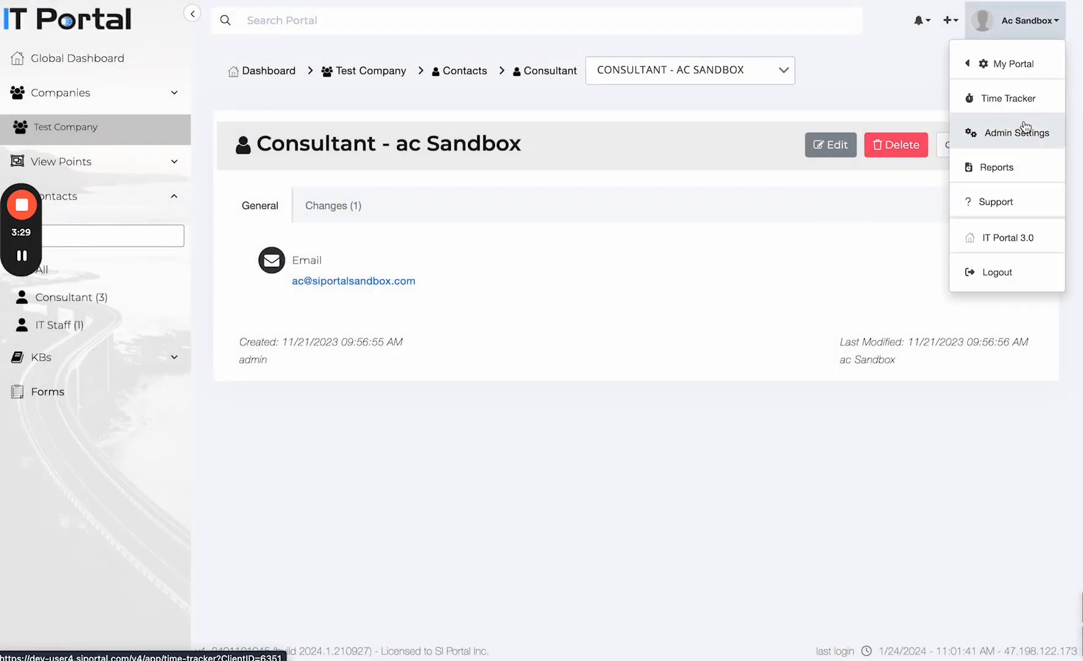
{"action": "left_click", "coordinate": [1020, 133]}
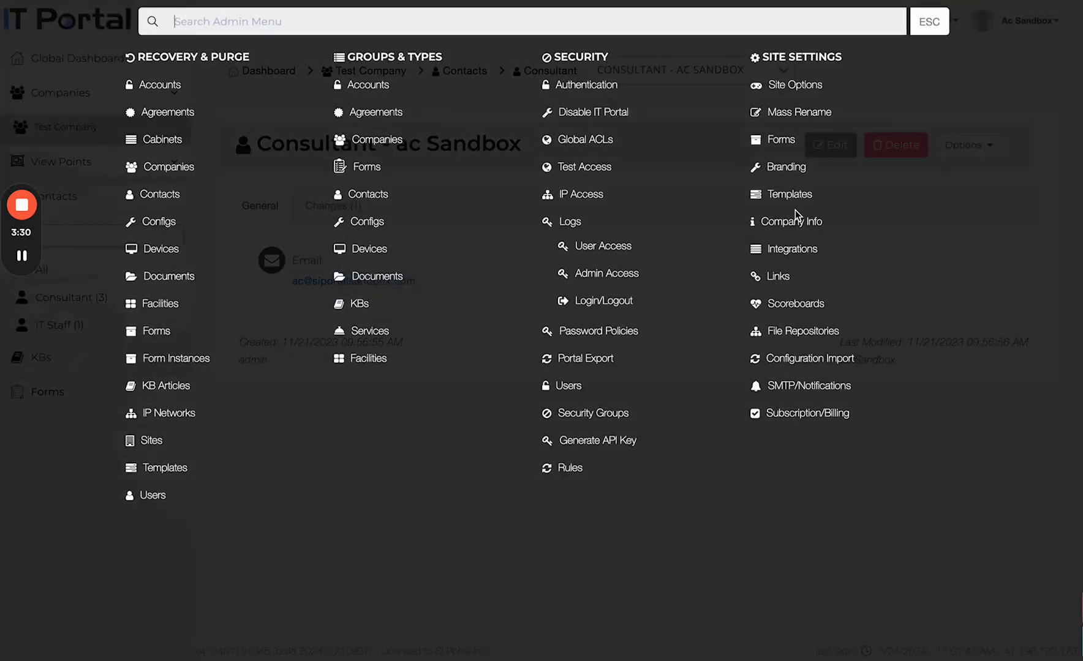
{"action": "left_click", "coordinate": [790, 248]}
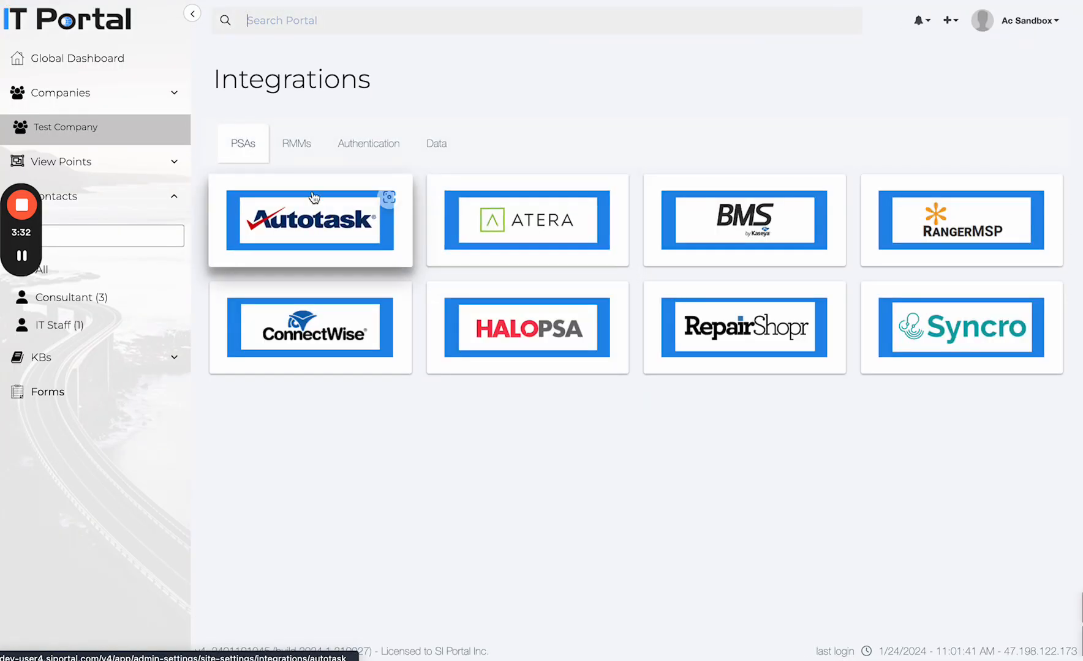
Step: Open the Office 365 data integration's Tenancies listing siportalsandbox.com, then reopen Admin Settings
{"action": "left_click", "coordinate": [432, 145]}
{"action": "left_click", "coordinate": [317, 226]}
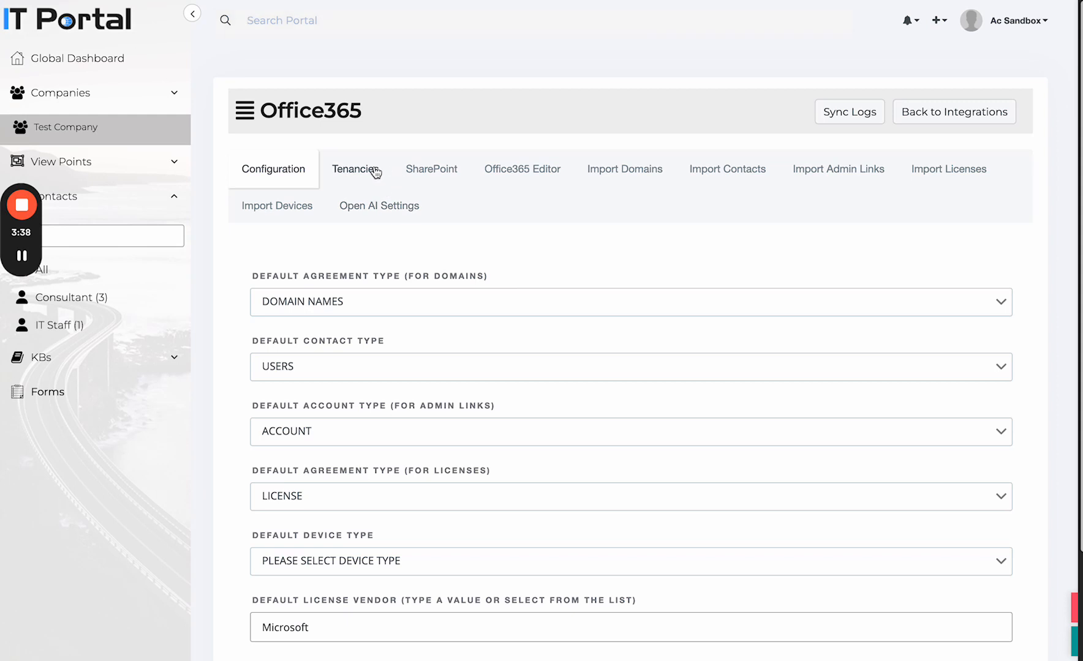
{"action": "left_click", "coordinate": [372, 169]}
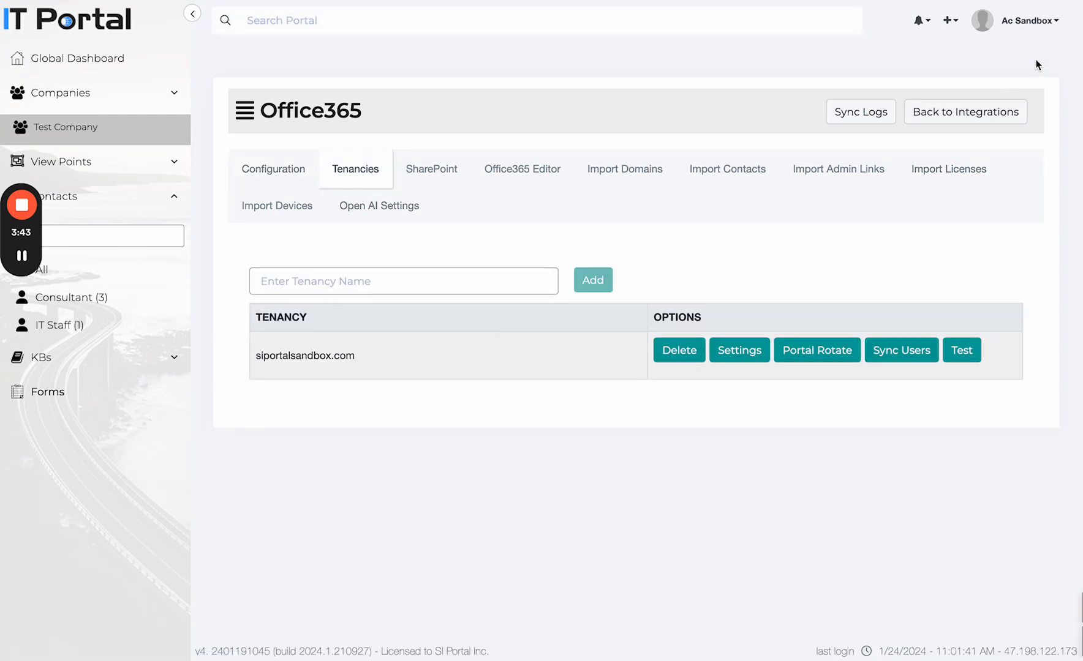
{"action": "left_click", "coordinate": [1045, 23]}
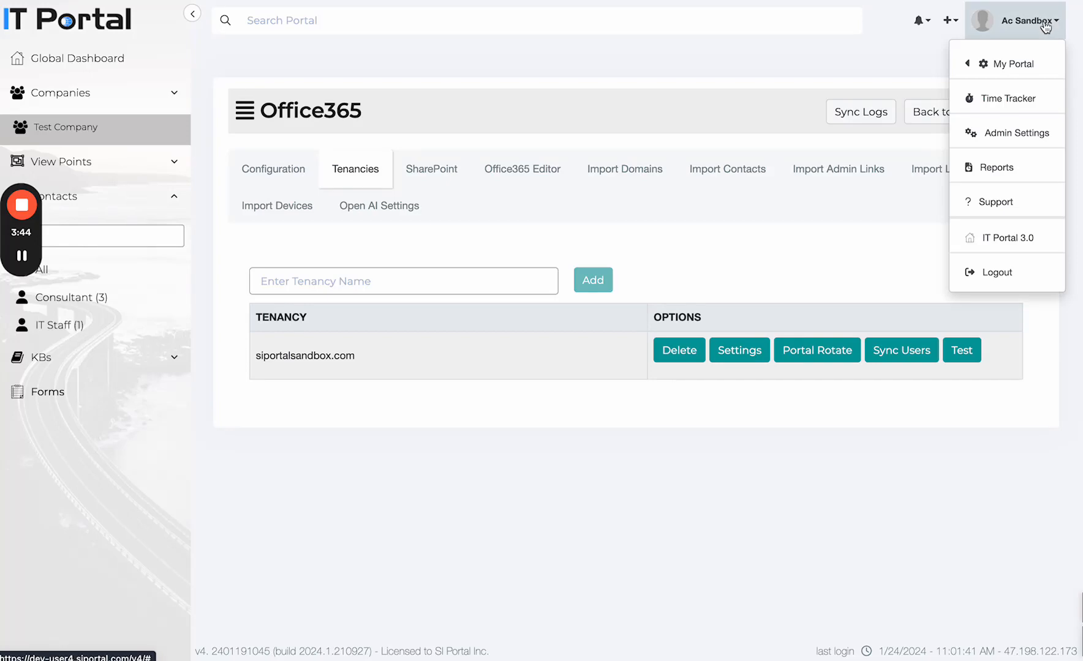
{"action": "left_click", "coordinate": [1020, 139]}
Step: Open the Users list and view the first user's Access permissions
{"action": "left_click", "coordinate": [565, 392]}
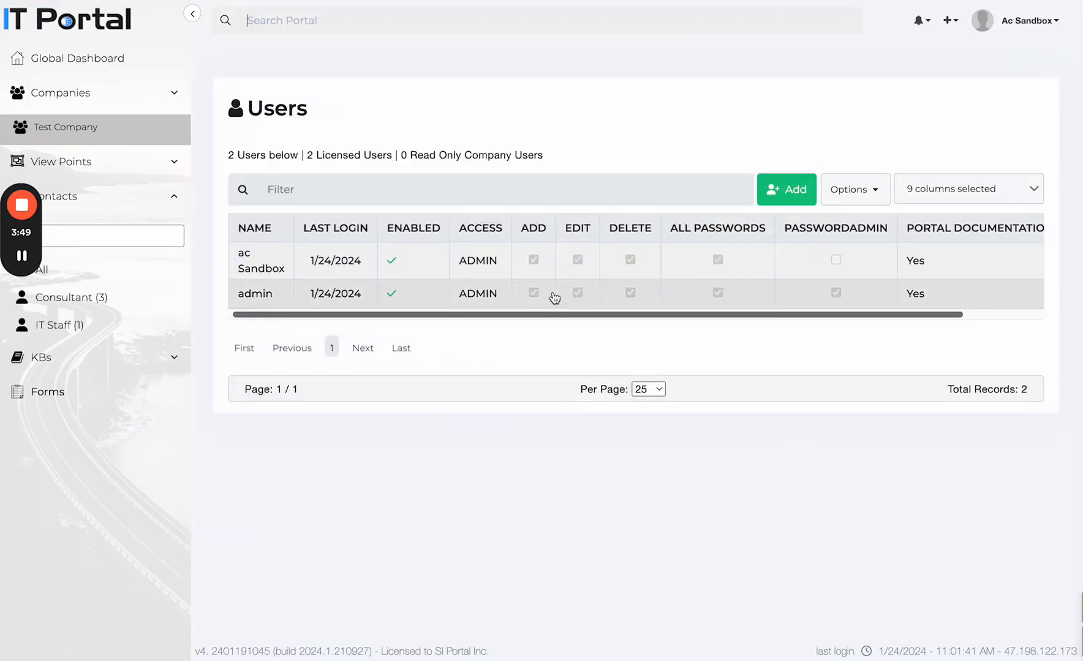
{"action": "scroll", "coordinate": [542, 286], "scroll_direction": "right", "scroll_amount": 3}
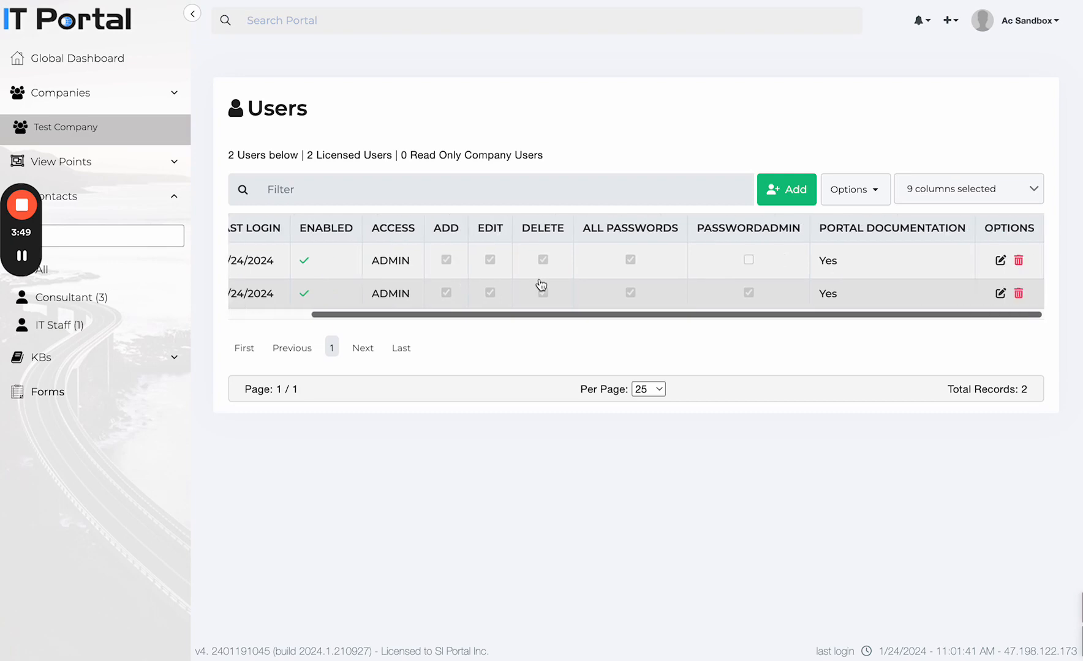
{"action": "left_click", "coordinate": [998, 263]}
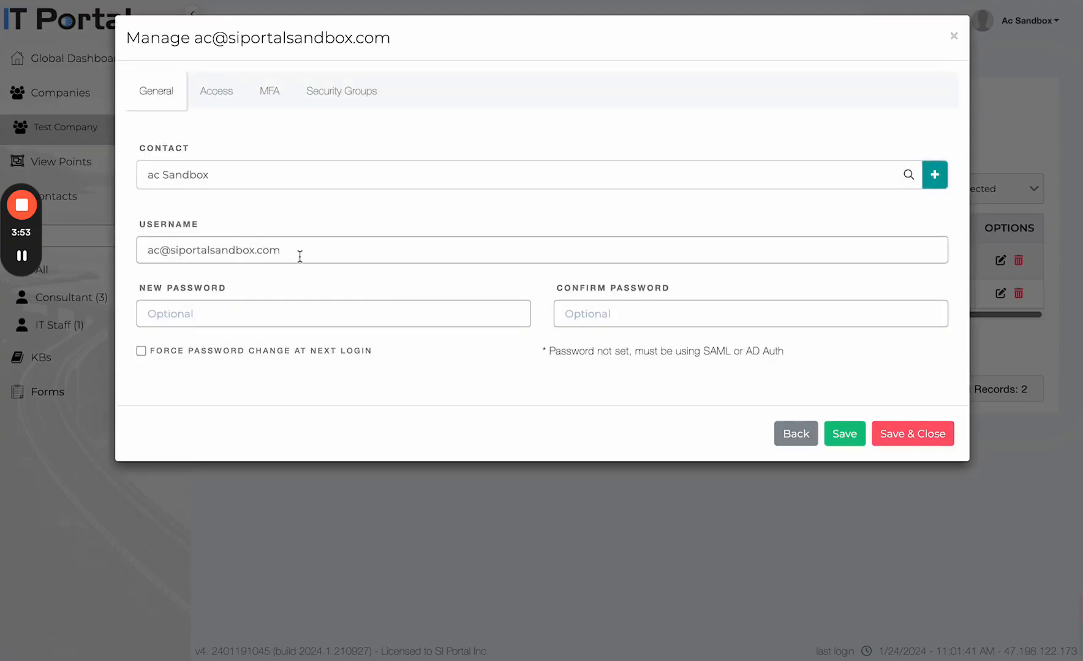
{"action": "left_click", "coordinate": [221, 108]}
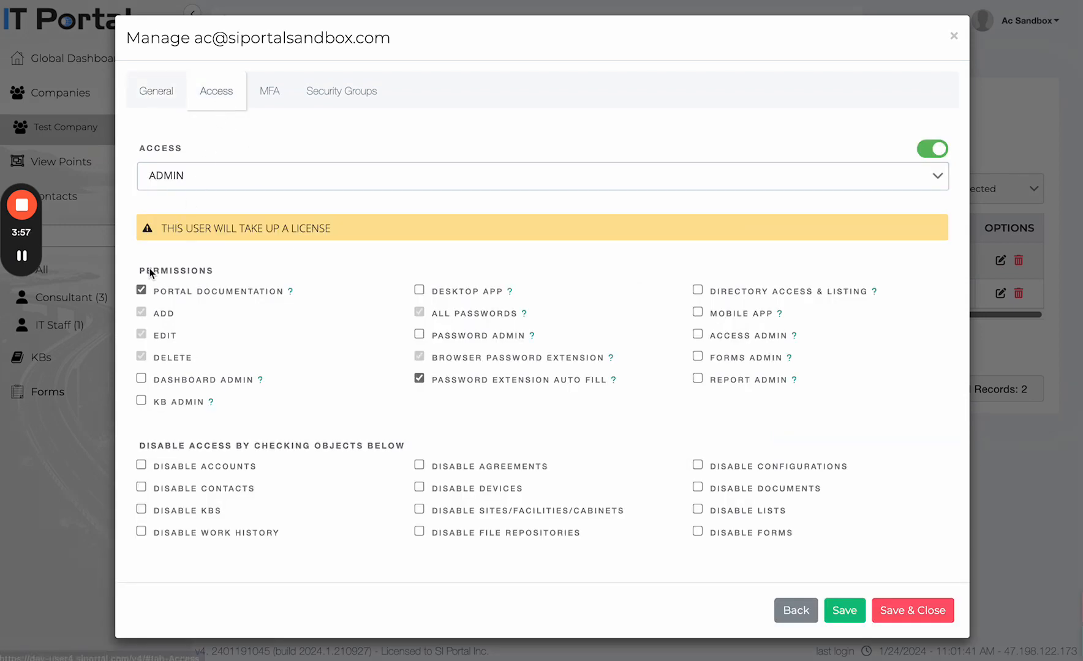
Step: Try toggling Portal Documentation, User access level and Password Admin, then close without saving
{"action": "left_click", "coordinate": [142, 290]}
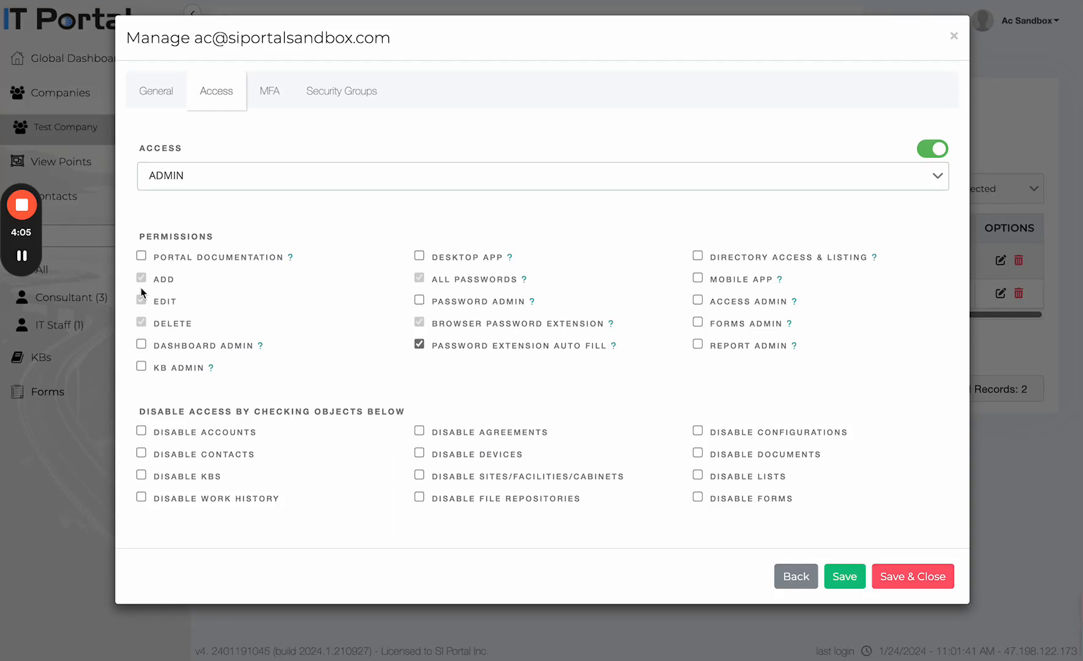
{"action": "left_click", "coordinate": [142, 257]}
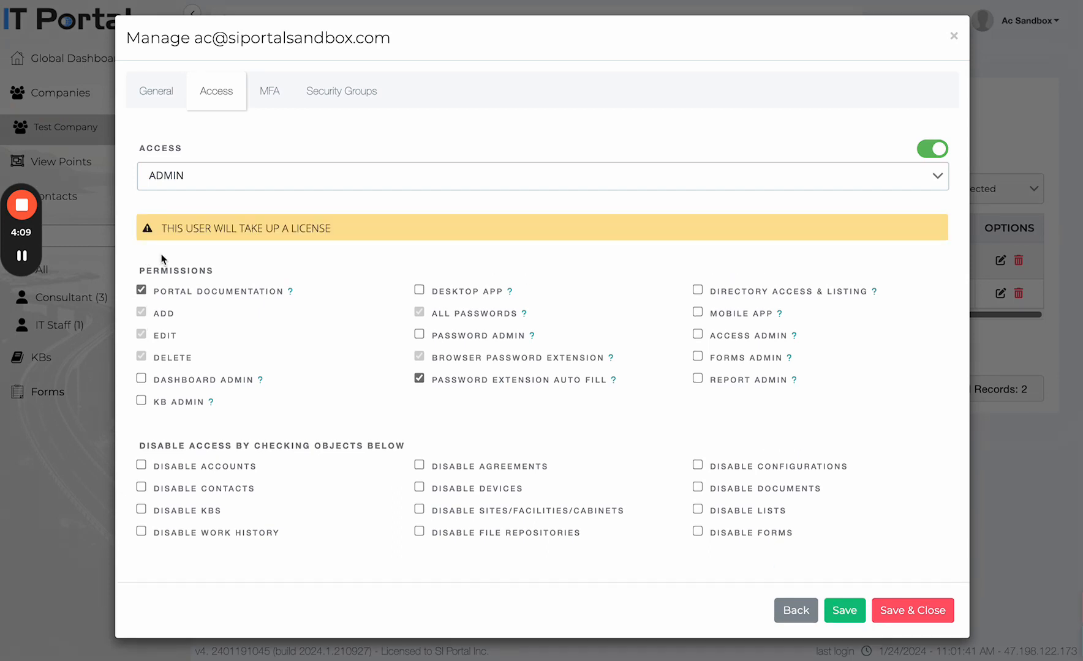
{"action": "left_click", "coordinate": [226, 189]}
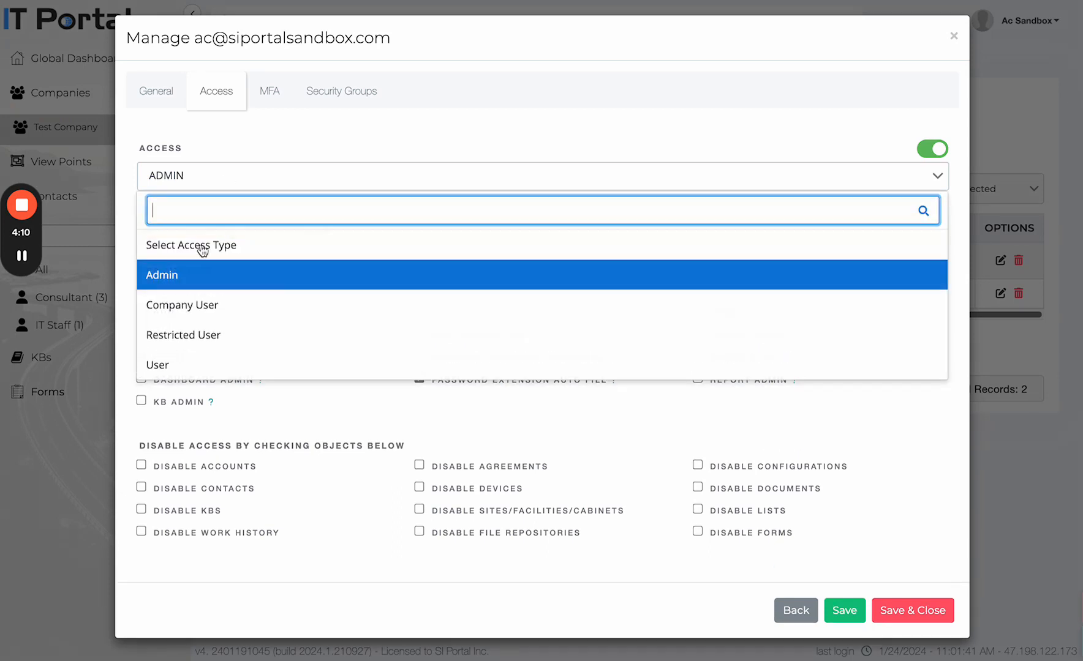
{"action": "left_click", "coordinate": [184, 369]}
{"action": "left_click", "coordinate": [420, 336]}
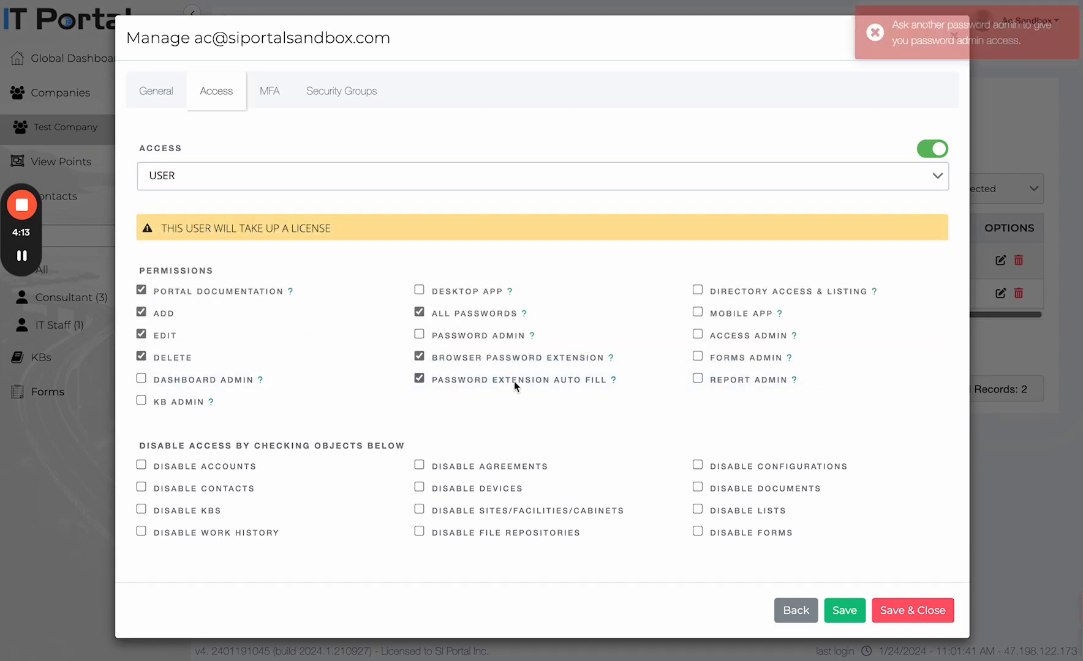
{"action": "left_click", "coordinate": [808, 616]}
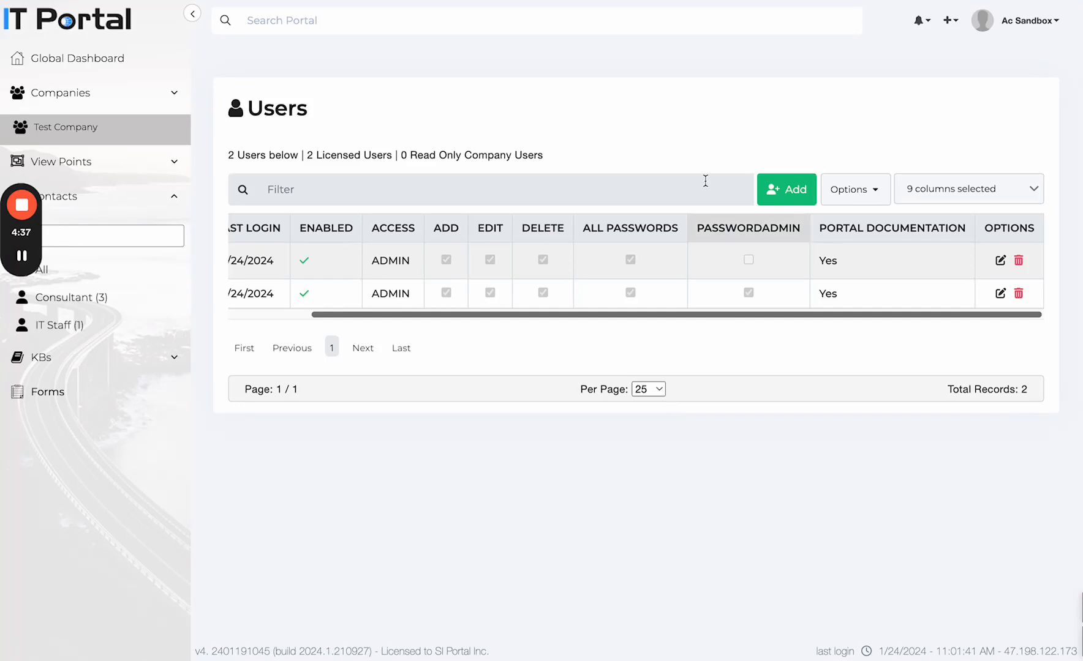
Step: Reopen the first user's Access tab and uncheck Portal Documentation, keeping ADMIN access
{"action": "left_click", "coordinate": [1001, 262]}
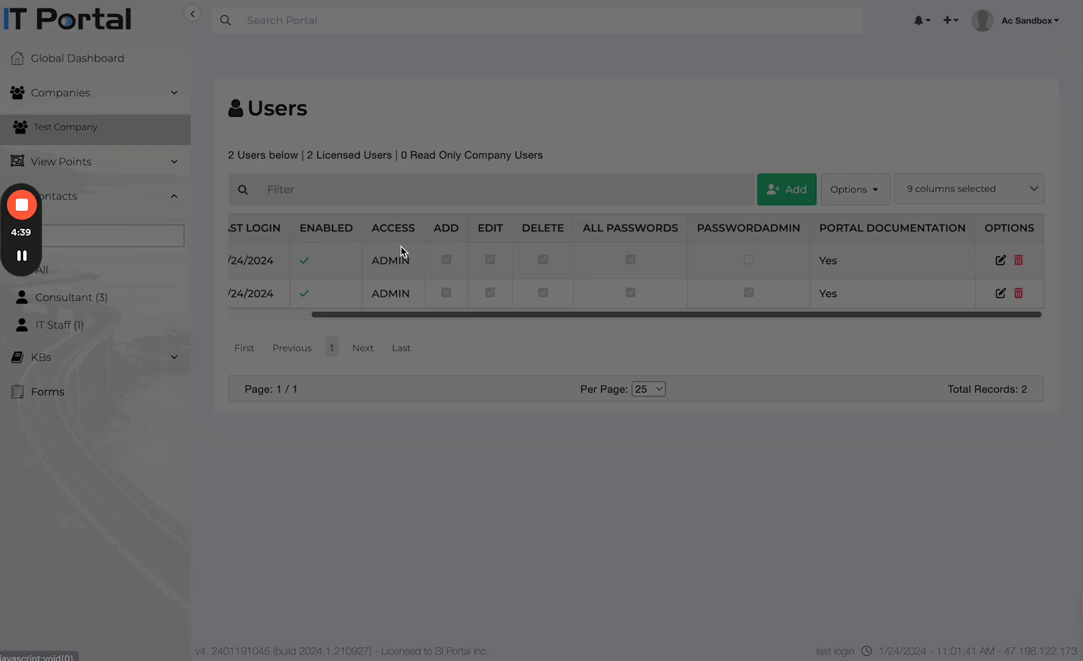
{"action": "left_click", "coordinate": [214, 95]}
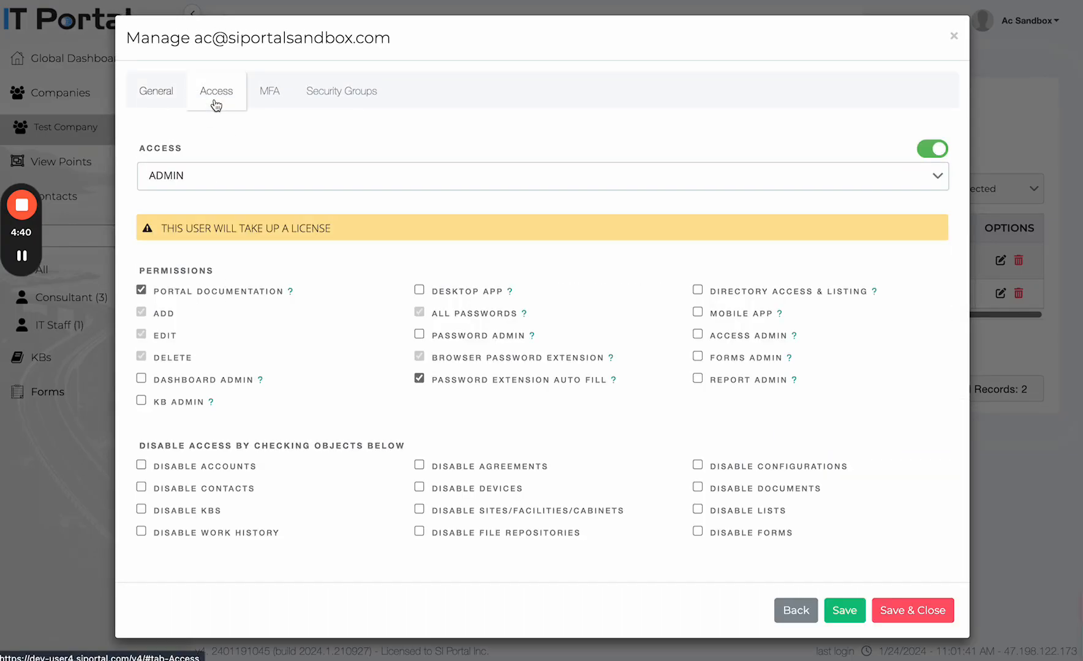
{"action": "left_click", "coordinate": [143, 292]}
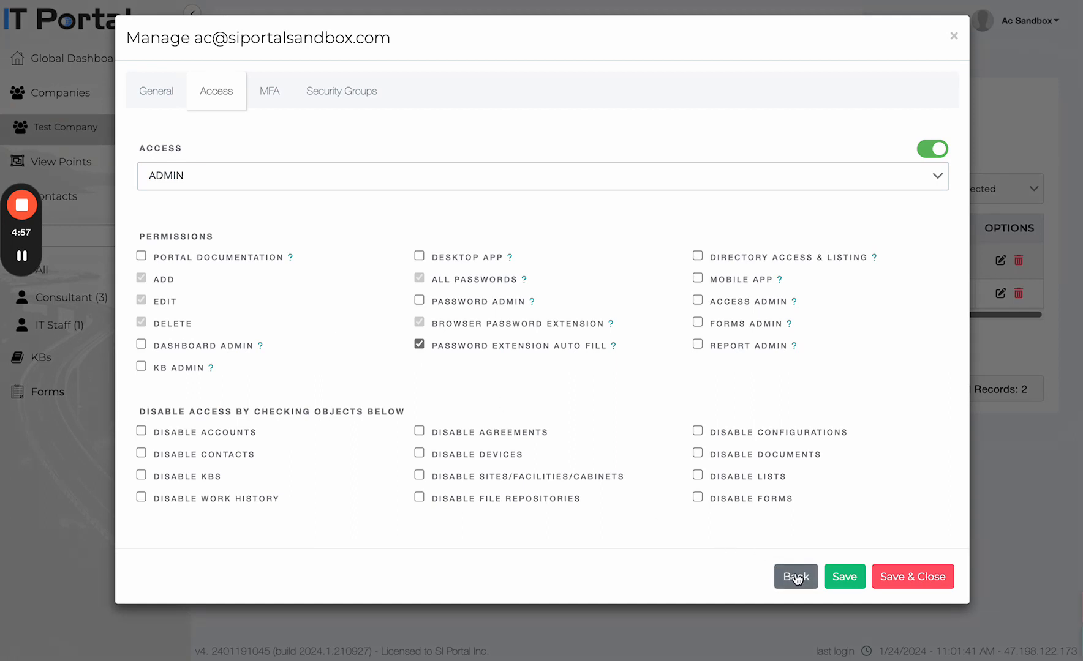
Step: Replace the domain part of the SSO user's username with 'admin' on the General tab
{"action": "left_click", "coordinate": [270, 97]}
{"action": "left_click", "coordinate": [164, 96]}
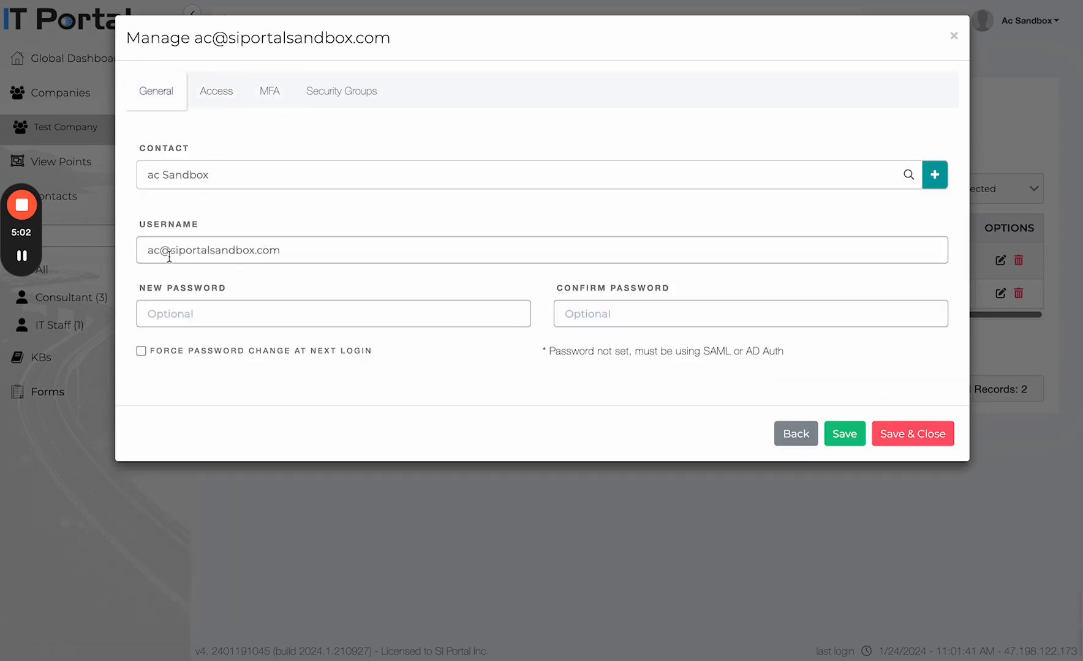
{"action": "left_click_drag", "start_coordinate": [160, 252], "coordinate": [367, 269]}
{"action": "type", "text": "admin"}
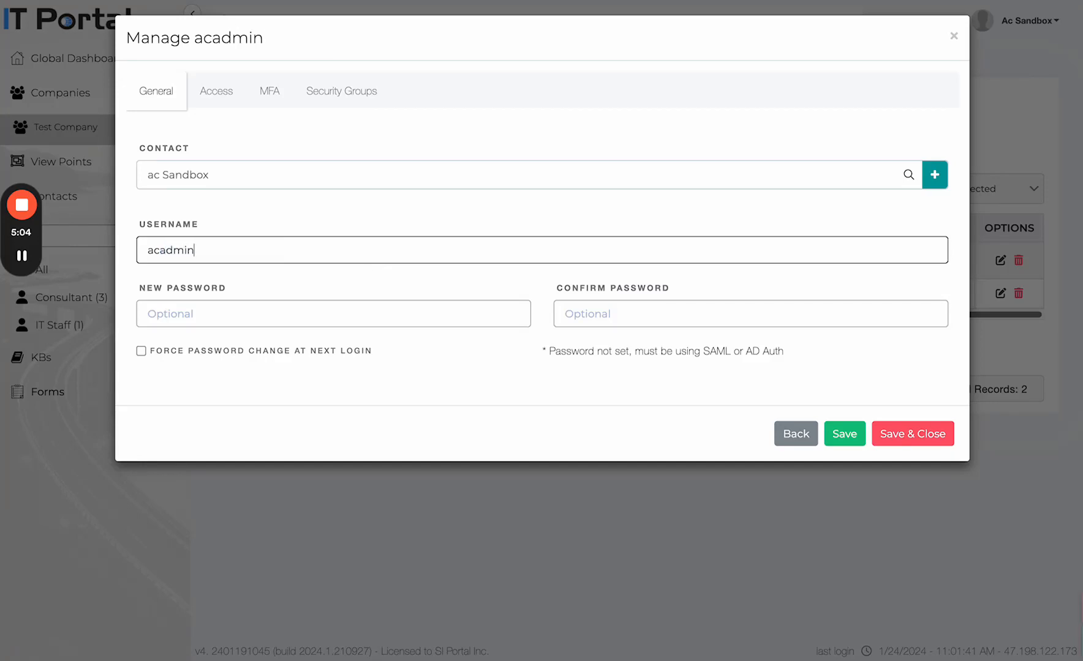
Step: Tick Require Google Authenticator on MFA, then leave the user settings without saving
{"action": "left_click", "coordinate": [275, 95]}
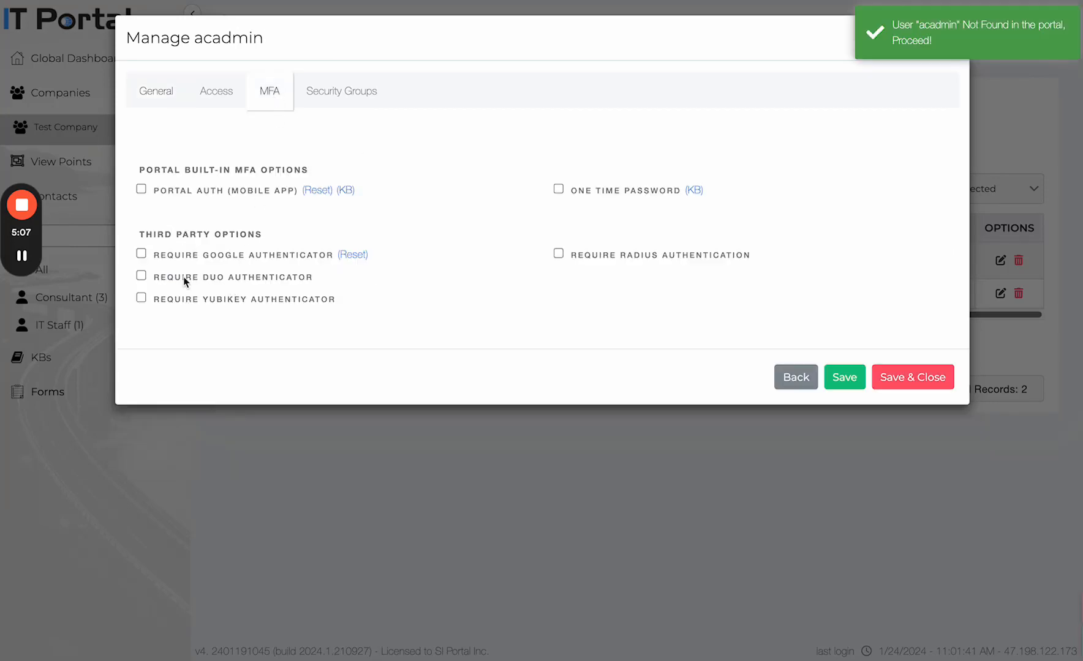
{"action": "left_click", "coordinate": [142, 254]}
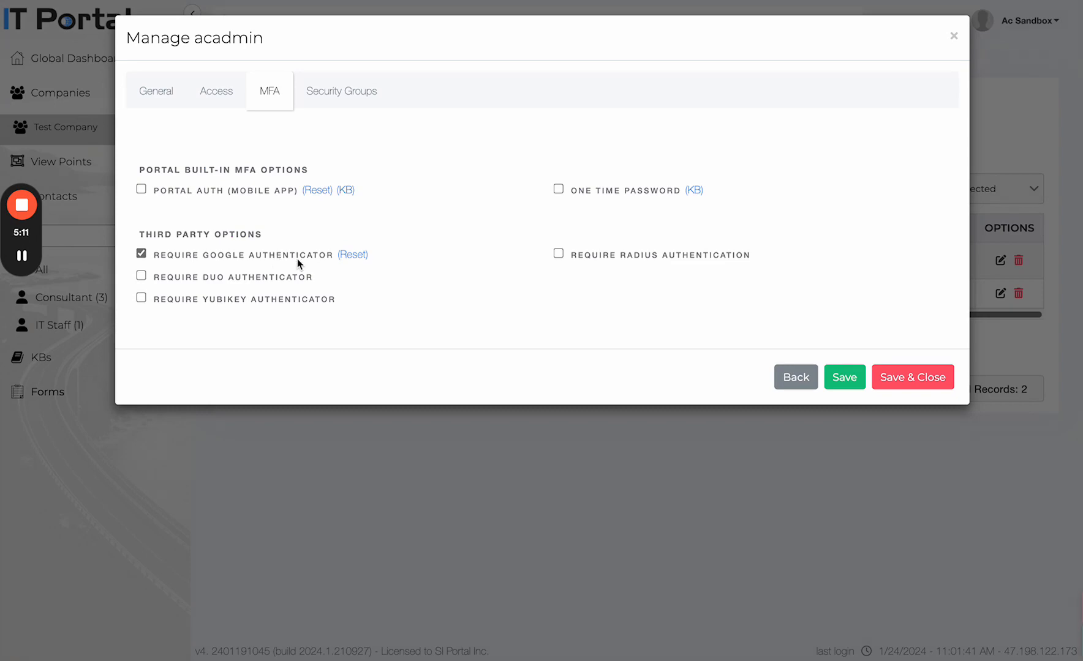
{"action": "left_click", "coordinate": [795, 379]}
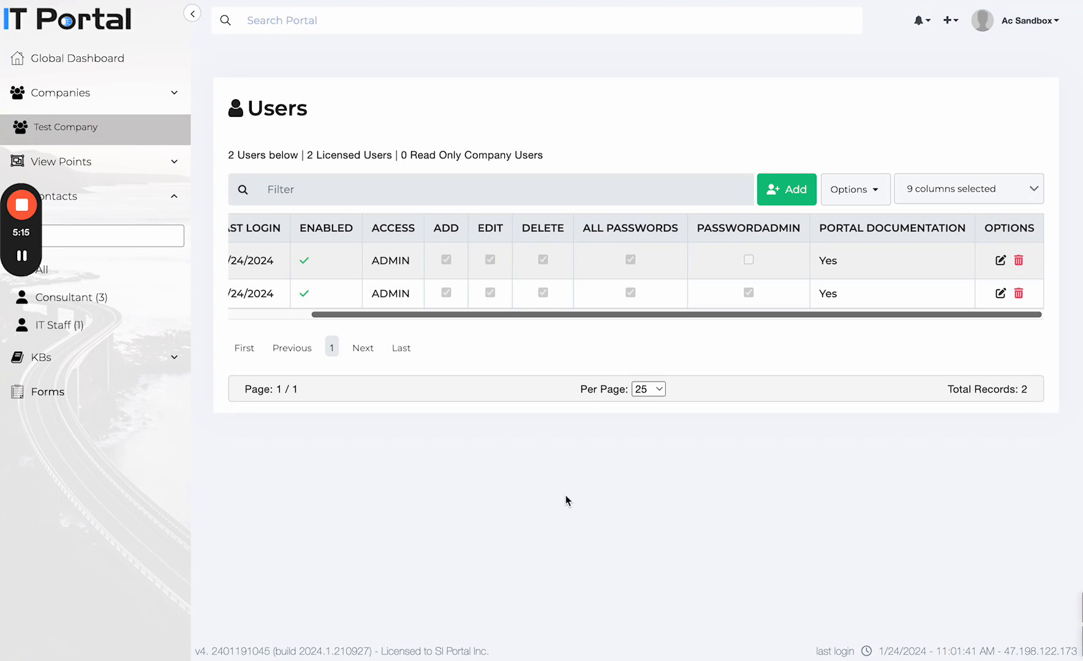